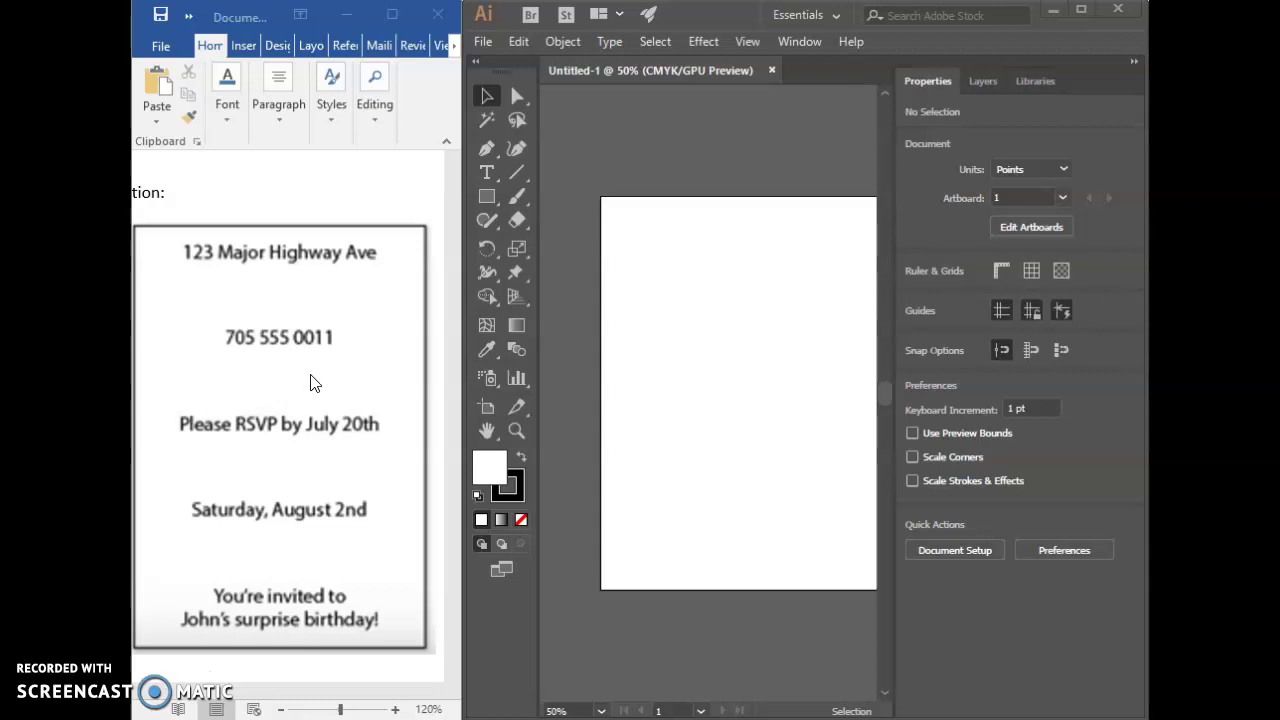
pyautogui.click(275, 410)
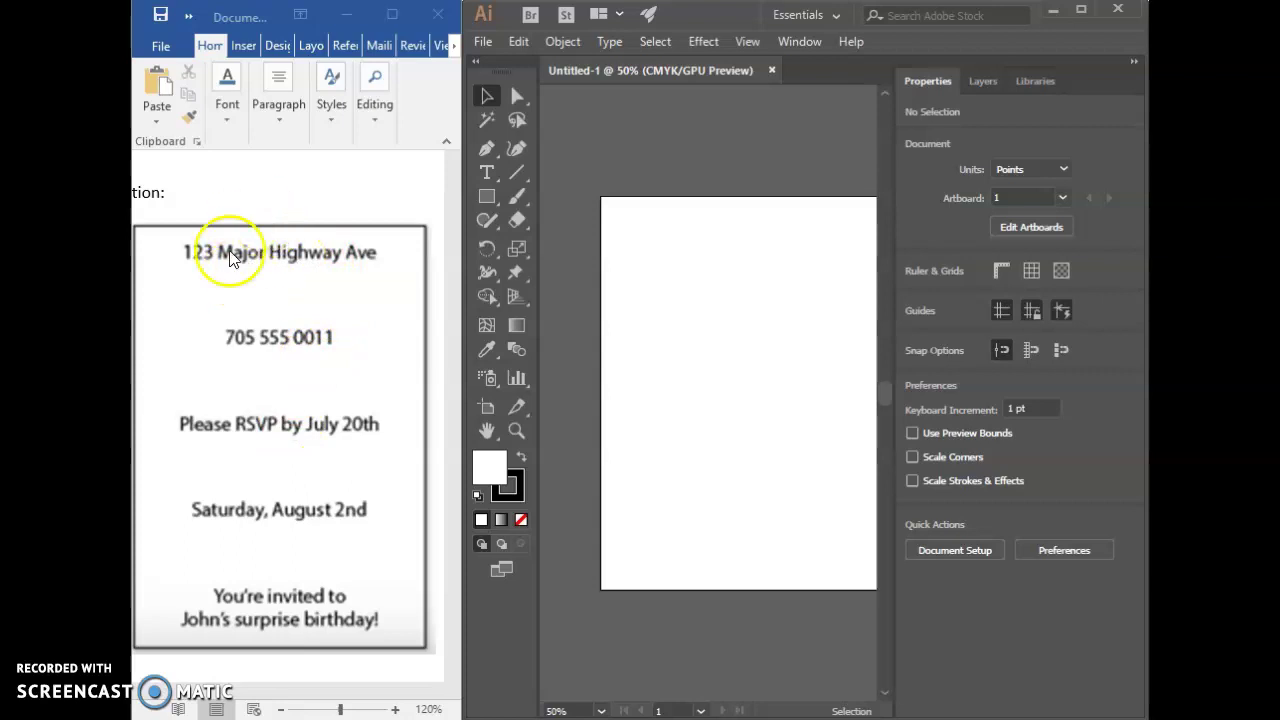
pyautogui.click(486, 176)
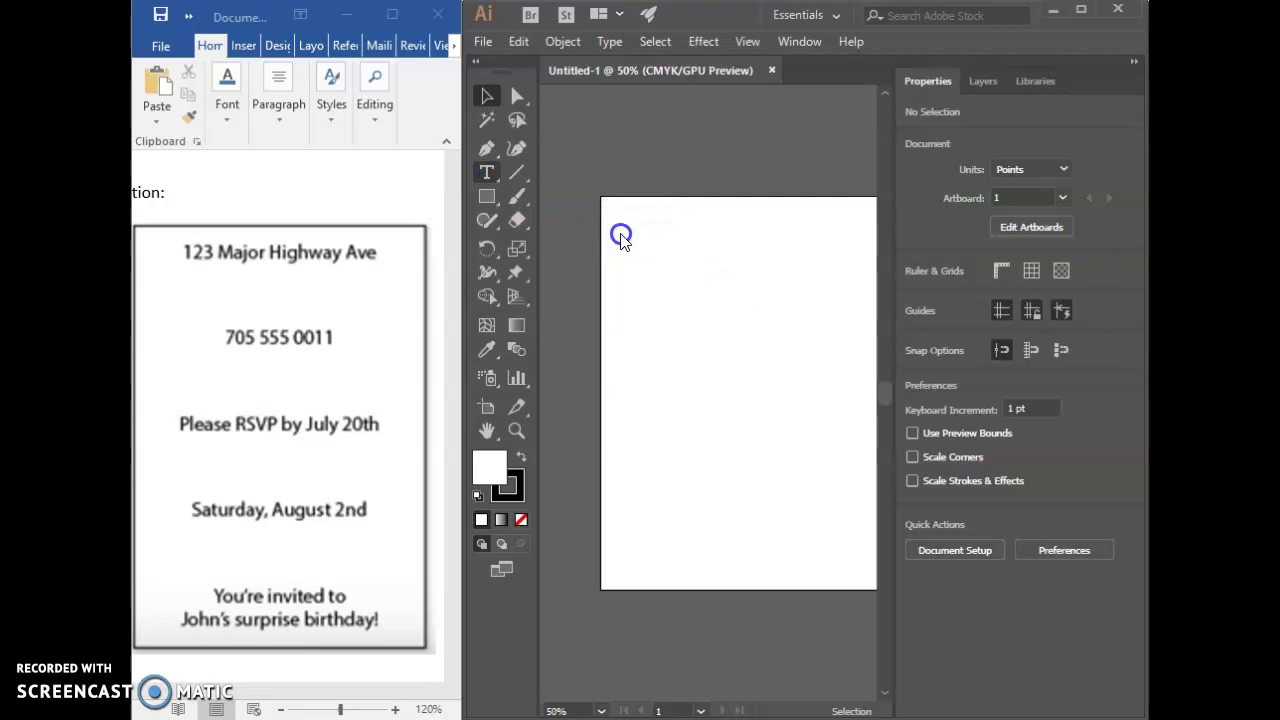
pyautogui.click(698, 272)
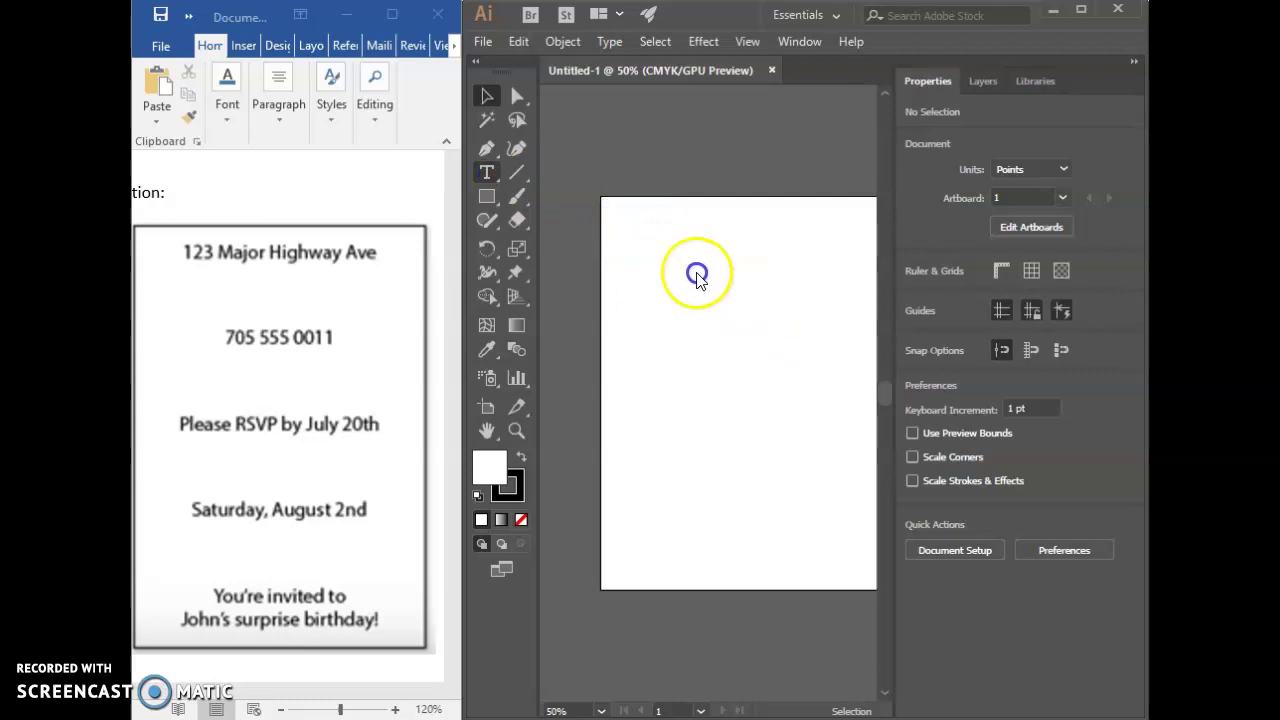
pyautogui.click(625, 232)
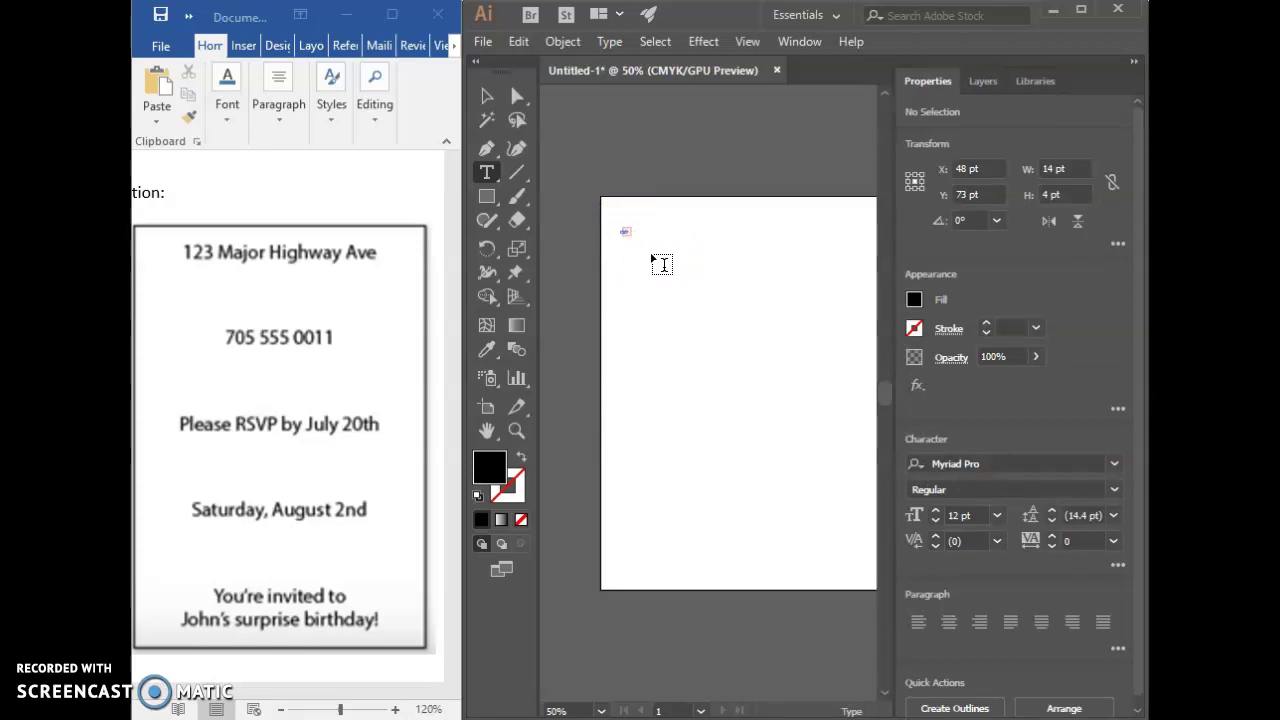
pyautogui.hotkey('ctrl', 'z')
pyautogui.click(626, 254)
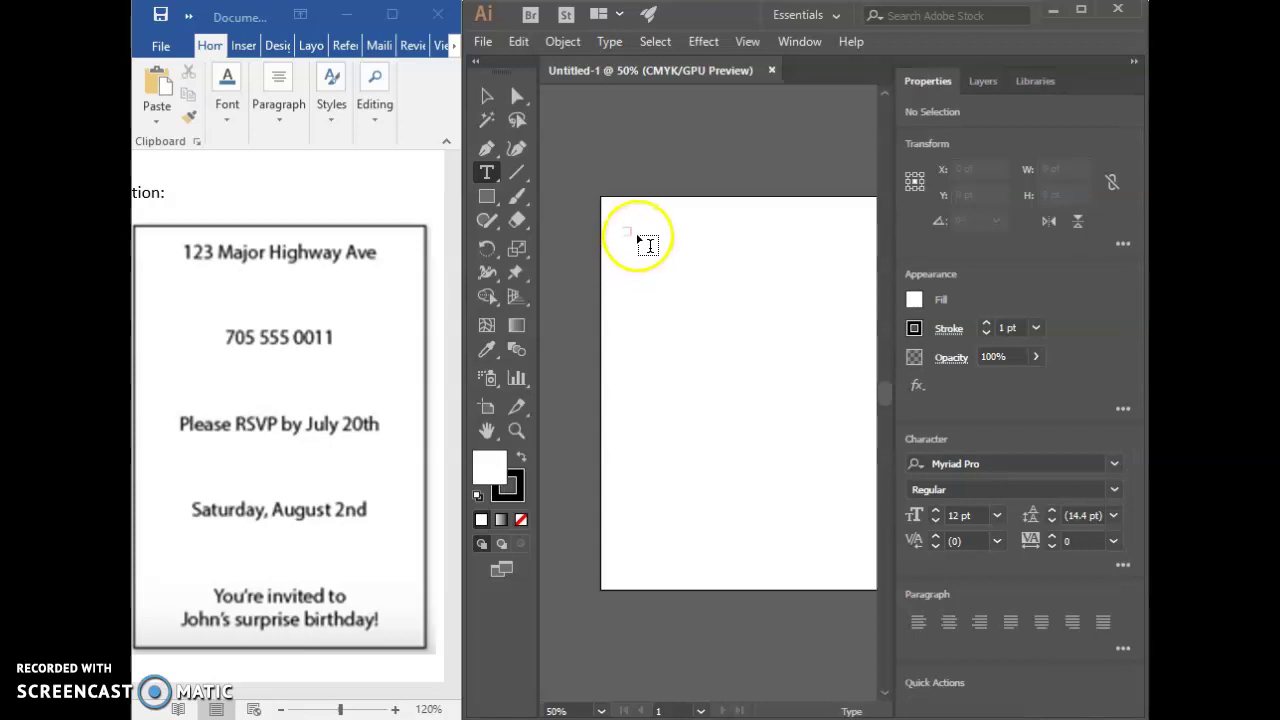
pyautogui.click(486, 95)
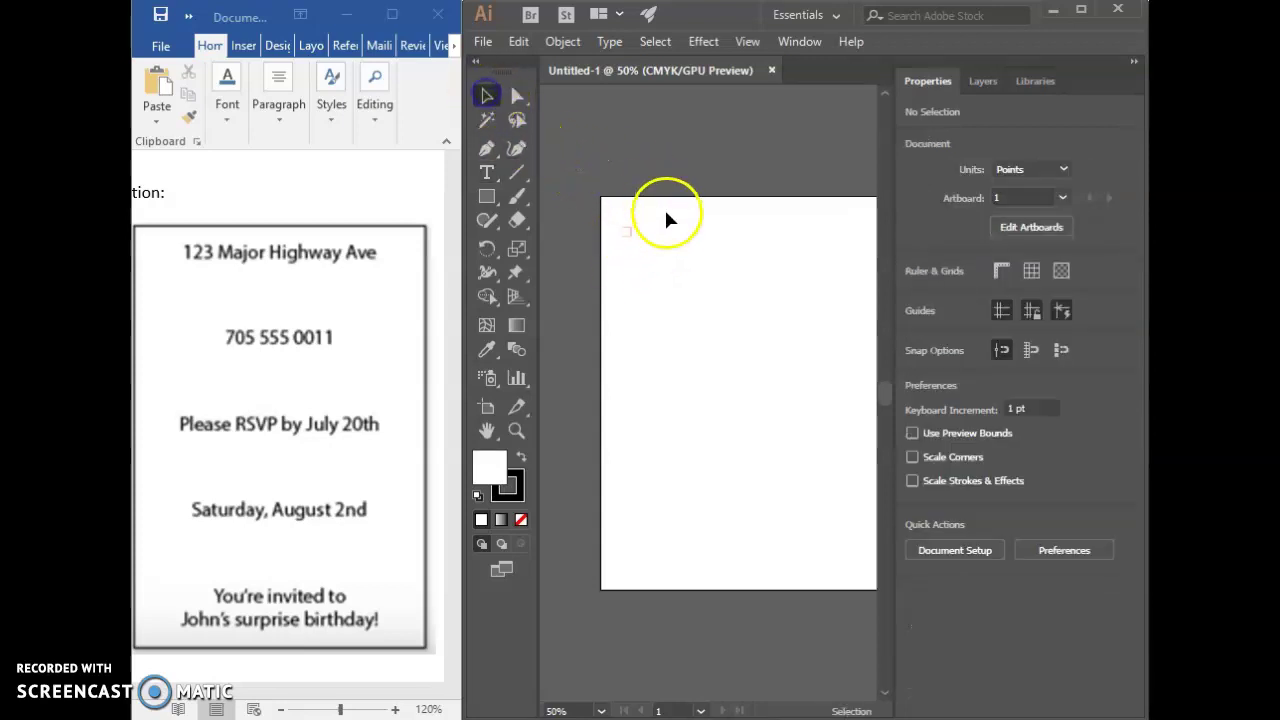
pyautogui.click(626, 234)
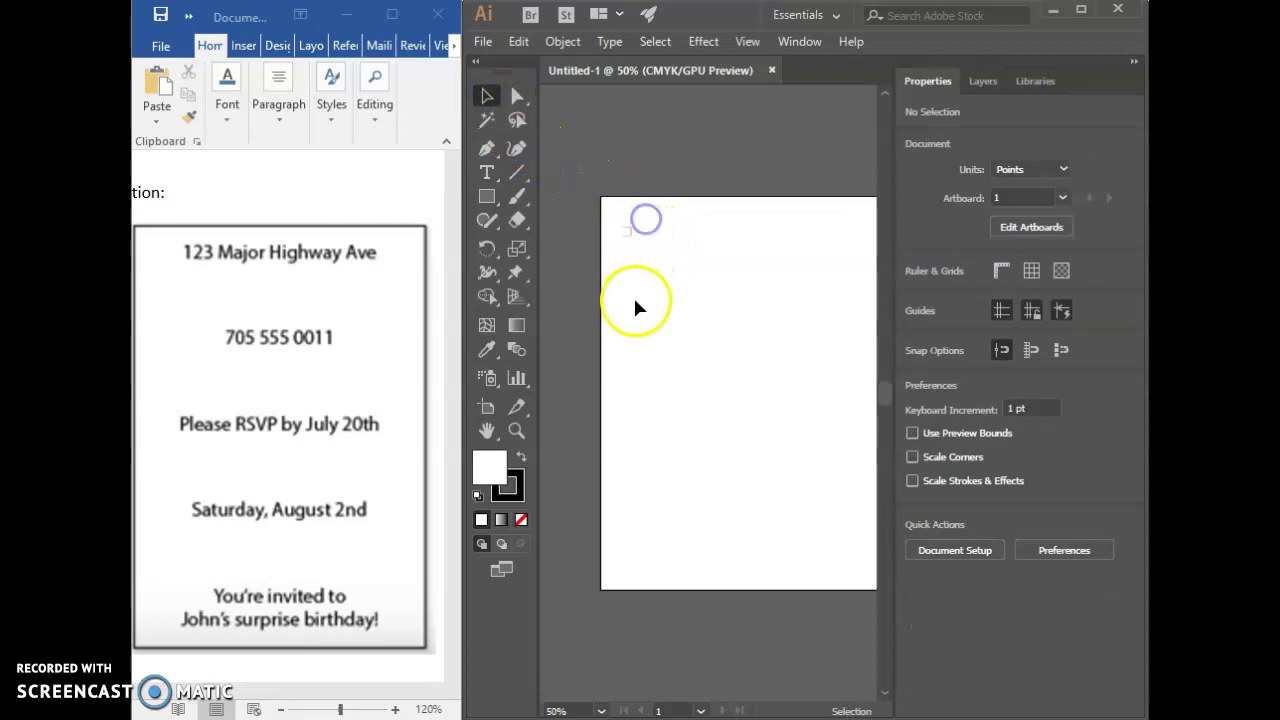
# Add a text area about 470 by 164 pt in the artboard's upper part and replace its placeholder with the reference's street address.
pyautogui.click(486, 173)
pyautogui.moveTo(622, 267); pyautogui.dragTo(857, 346)
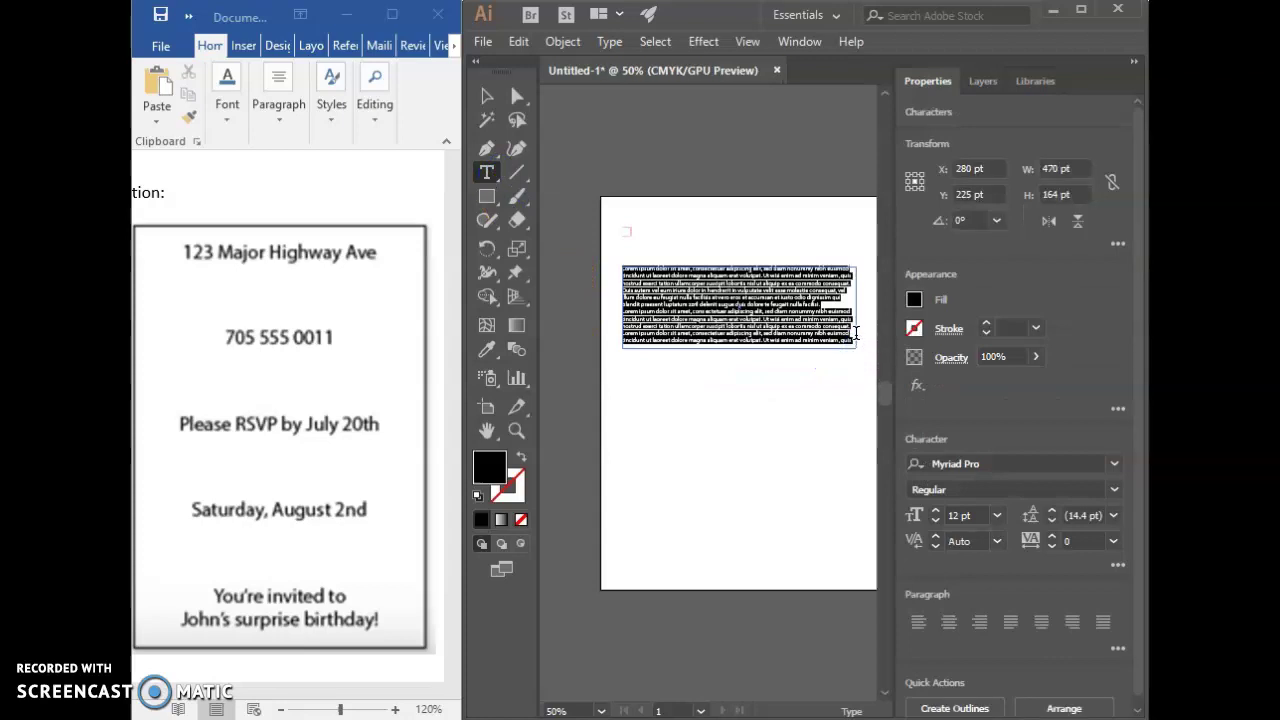
pyautogui.press('BackSpace')
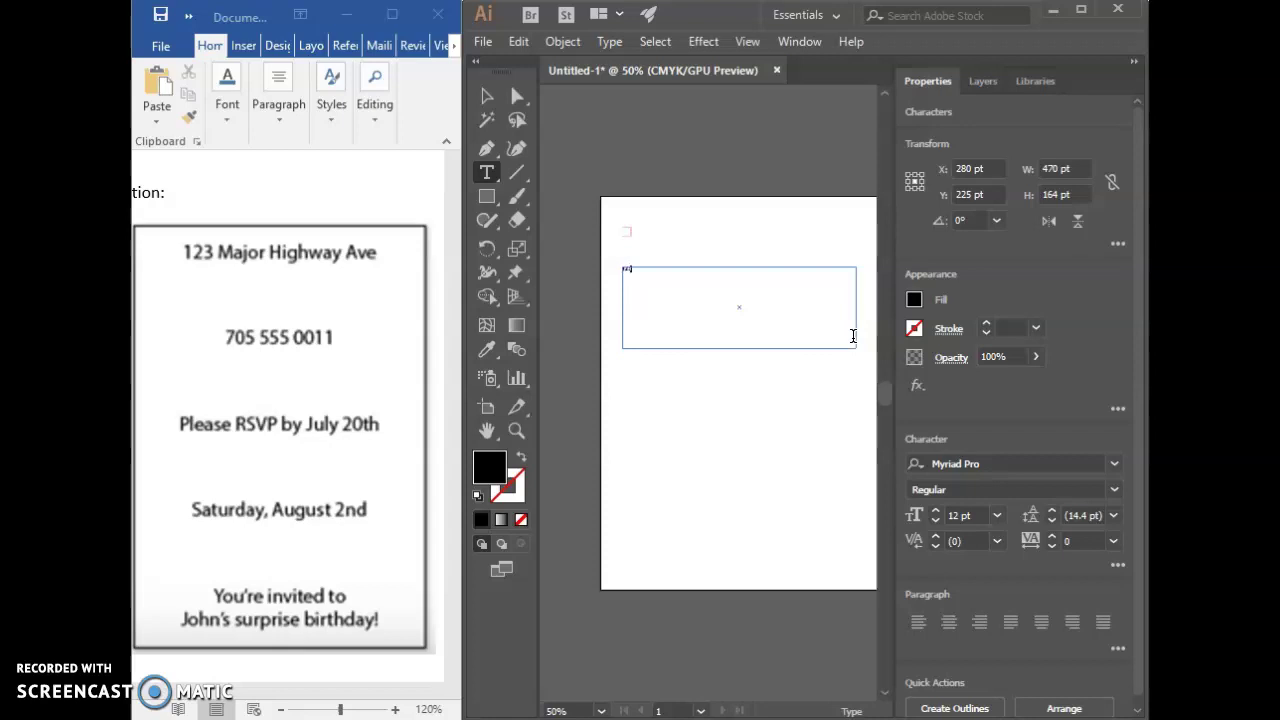
pyautogui.write('123 Major Highway Ave')
# Select the whole address line and set its font to Albertus Extra Bold.
pyautogui.click(697, 272)
pyautogui.moveTo(697, 272); pyautogui.dragTo(734, 171)
pyautogui.click(770, 38)
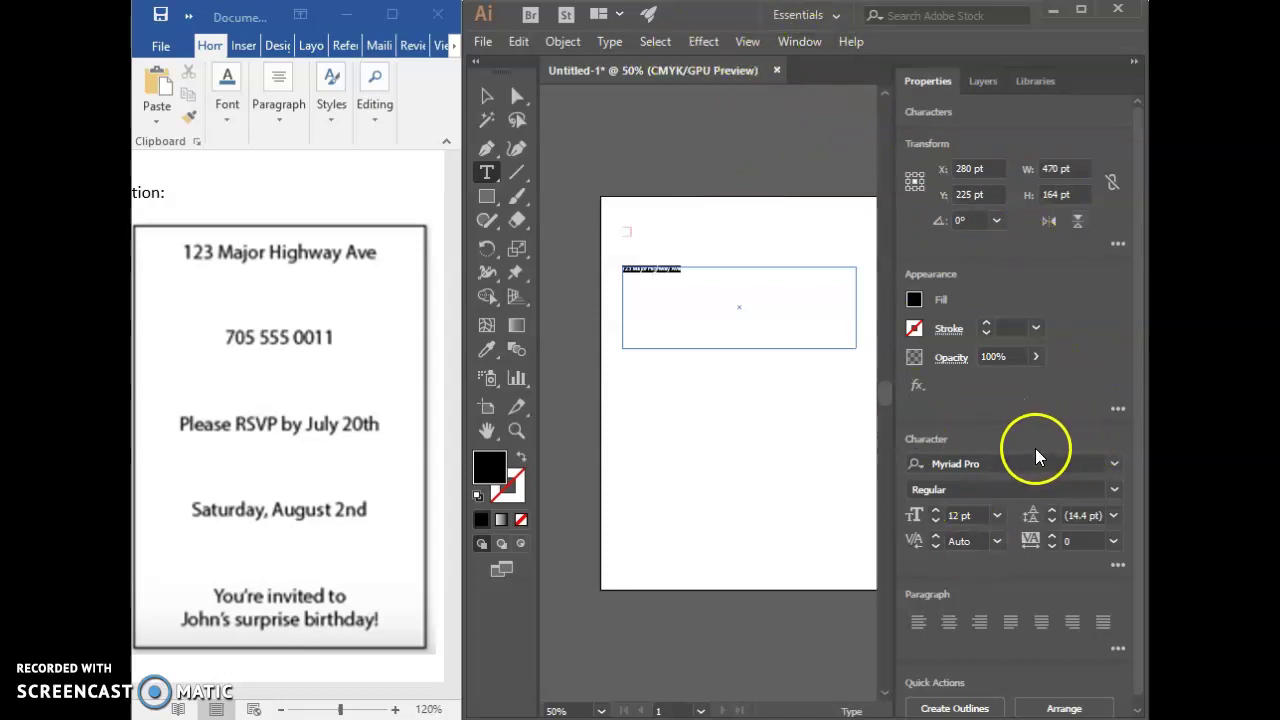
pyautogui.click(1116, 468)
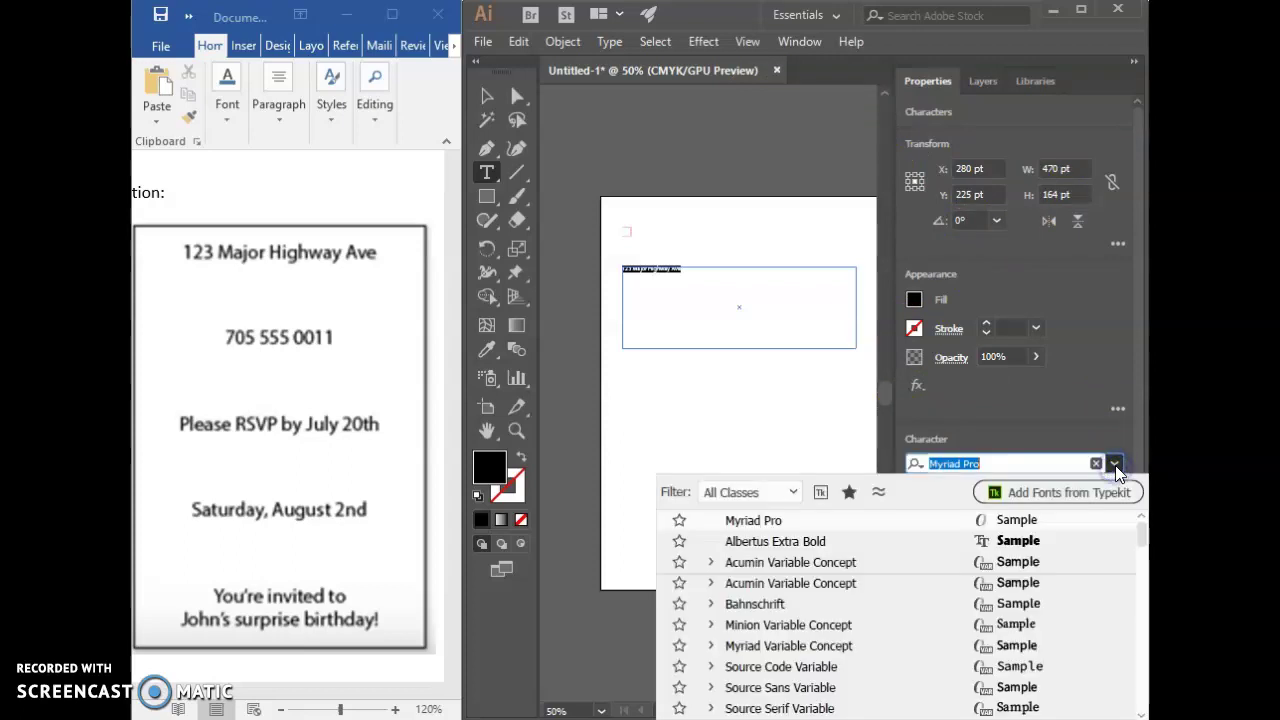
pyautogui.click(1052, 540)
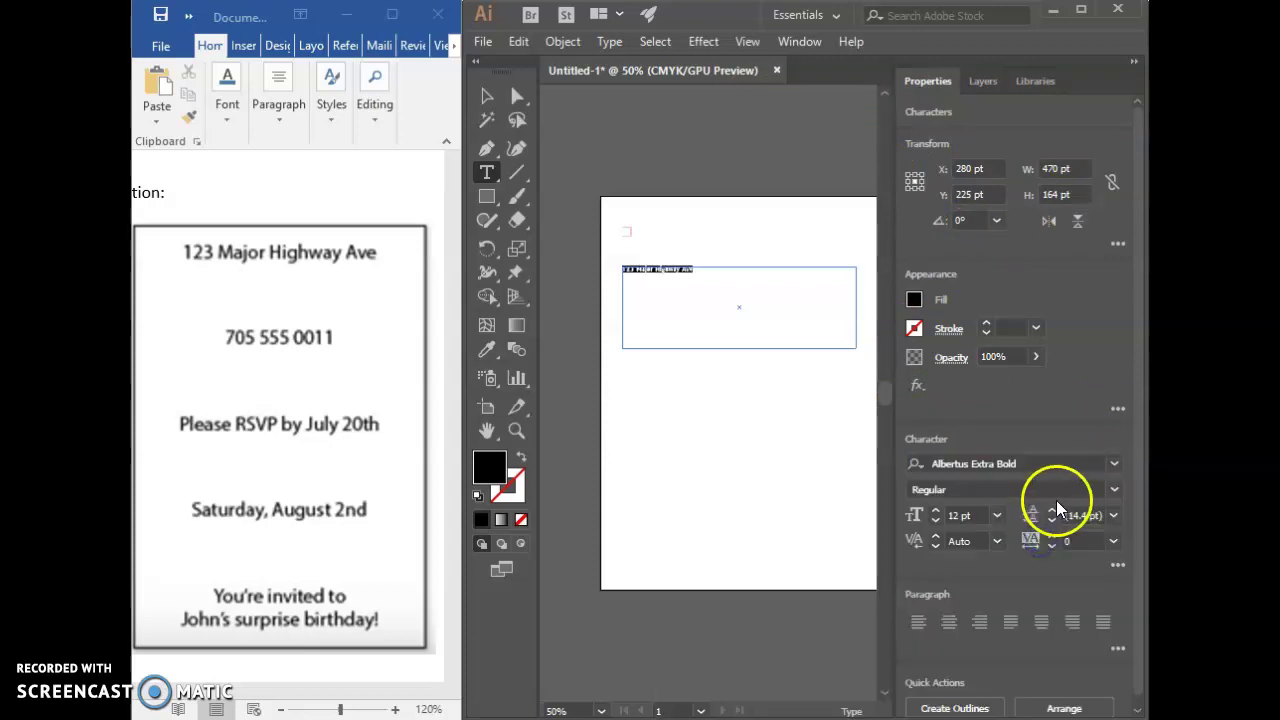
# Increase the address text's font size to 36 pt.
pyautogui.click(935, 510)
pyautogui.click(935, 510)
pyautogui.click(935, 510)
pyautogui.click(935, 510)
pyautogui.click(935, 510)
pyautogui.click(935, 510)
pyautogui.click(935, 510)
pyautogui.click(935, 510)
pyautogui.click(935, 510)
pyautogui.click(935, 510)
pyautogui.click(935, 510)
pyautogui.click(935, 510)
pyautogui.click(935, 510)
pyautogui.click(935, 510)
pyautogui.click(935, 510)
pyautogui.click(935, 510)
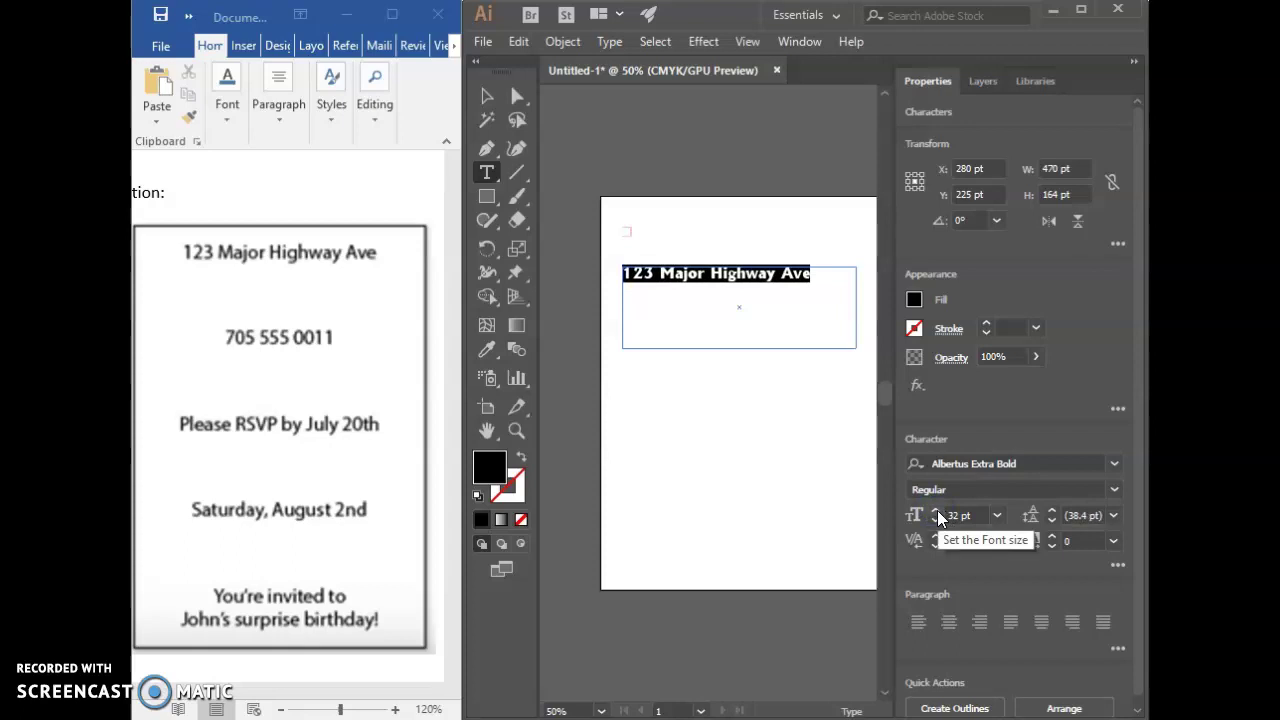
pyautogui.click(937, 510)
pyautogui.click(937, 510)
pyautogui.click(937, 510)
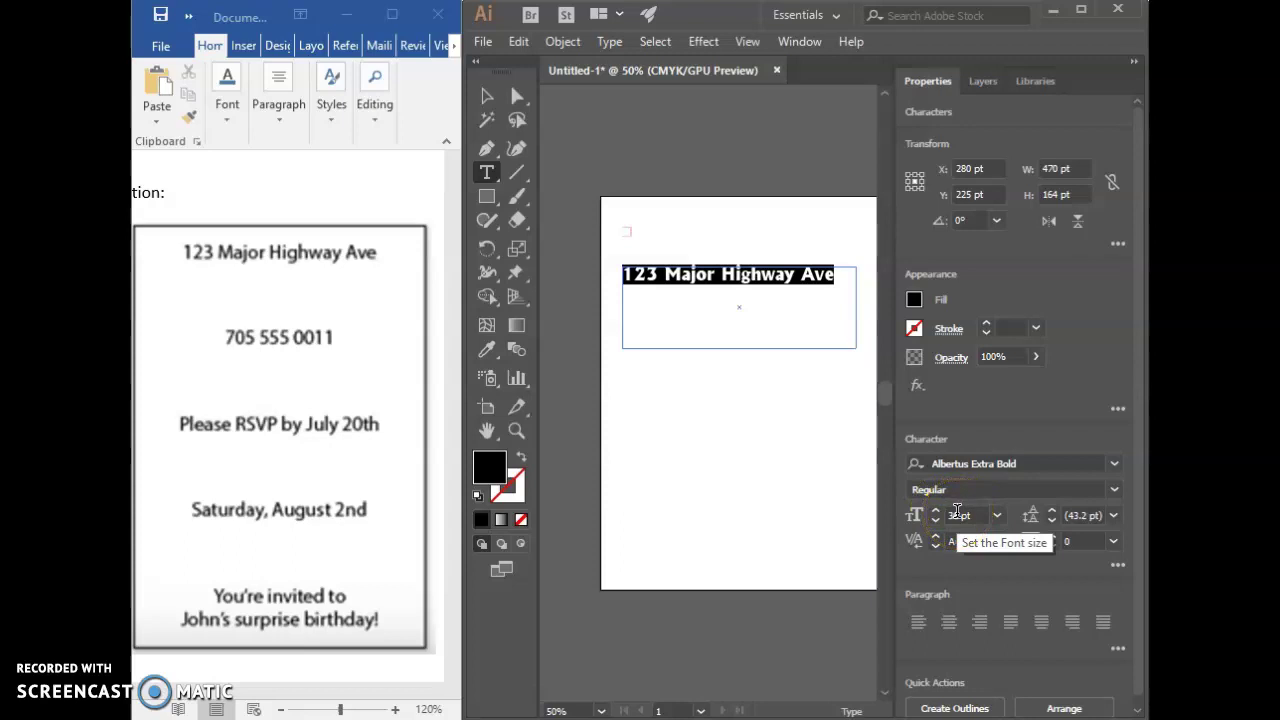
pyautogui.click(997, 516)
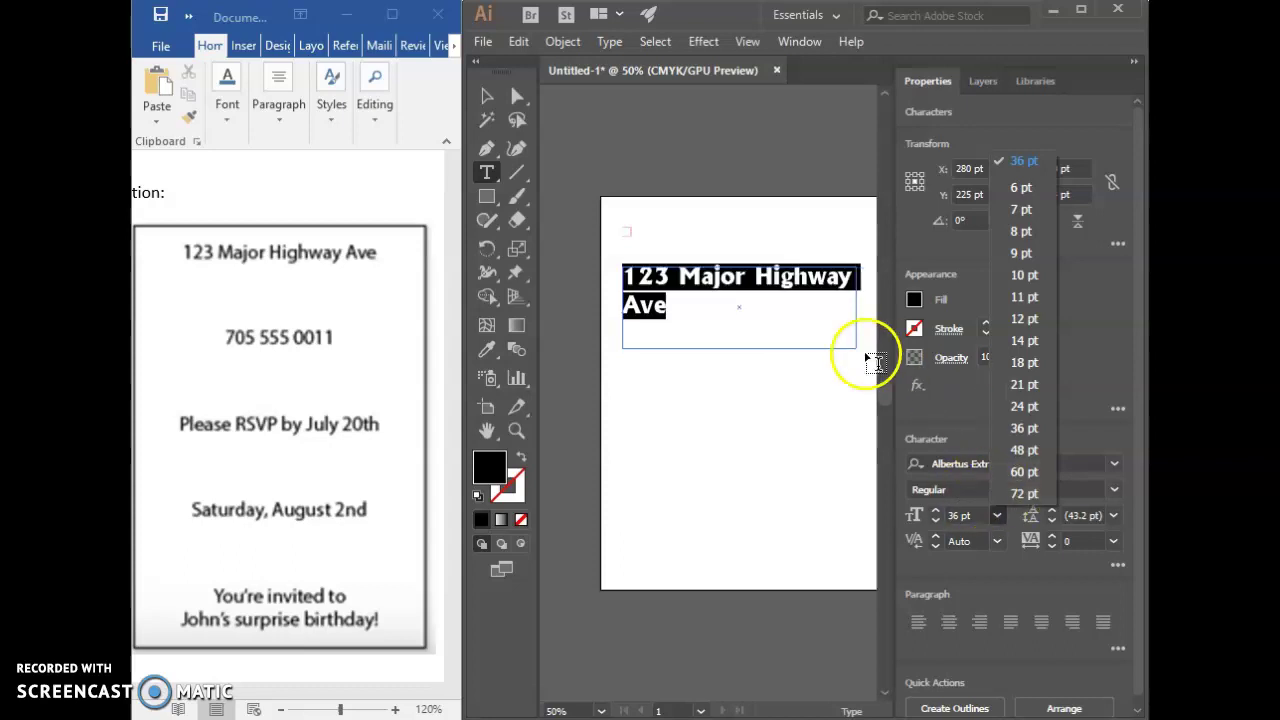
pyautogui.click(1020, 428)
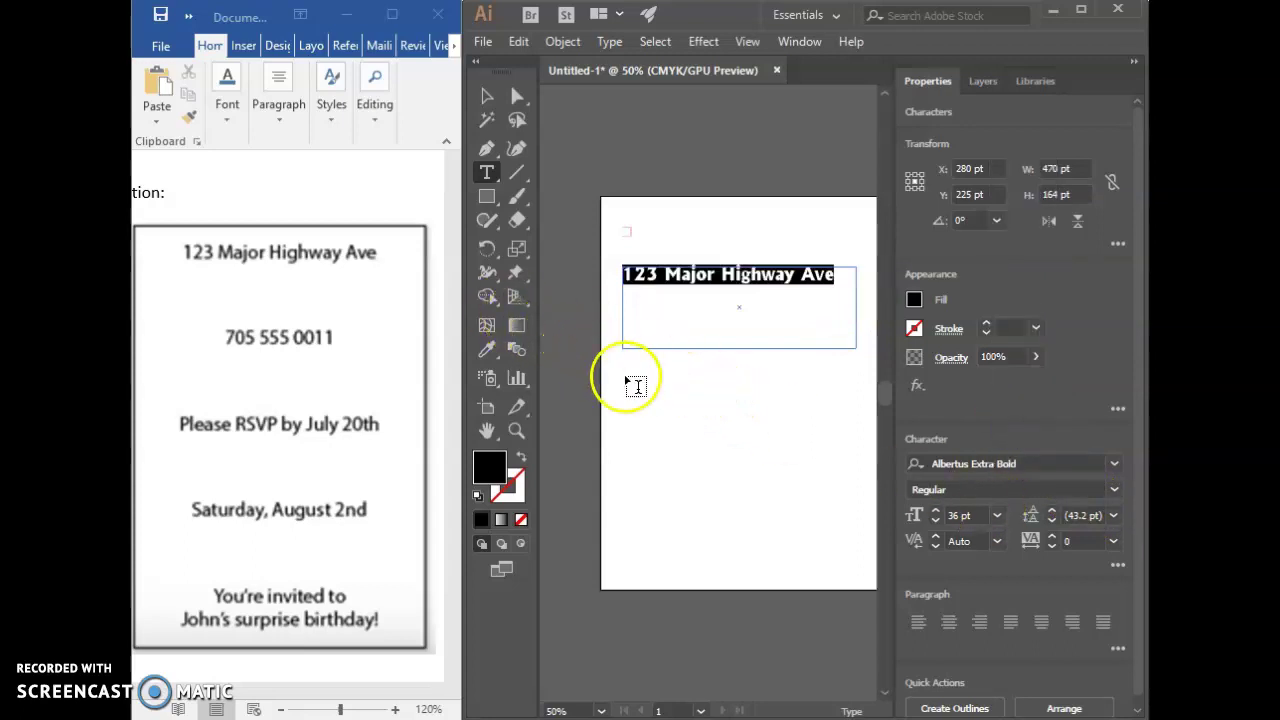
# Add a text area about 472 by 66 pt beneath the address and enter the reference's phone number with dots as separators.
pyautogui.moveTo(613, 357); pyautogui.dragTo(849, 389)
pyautogui.write('7')
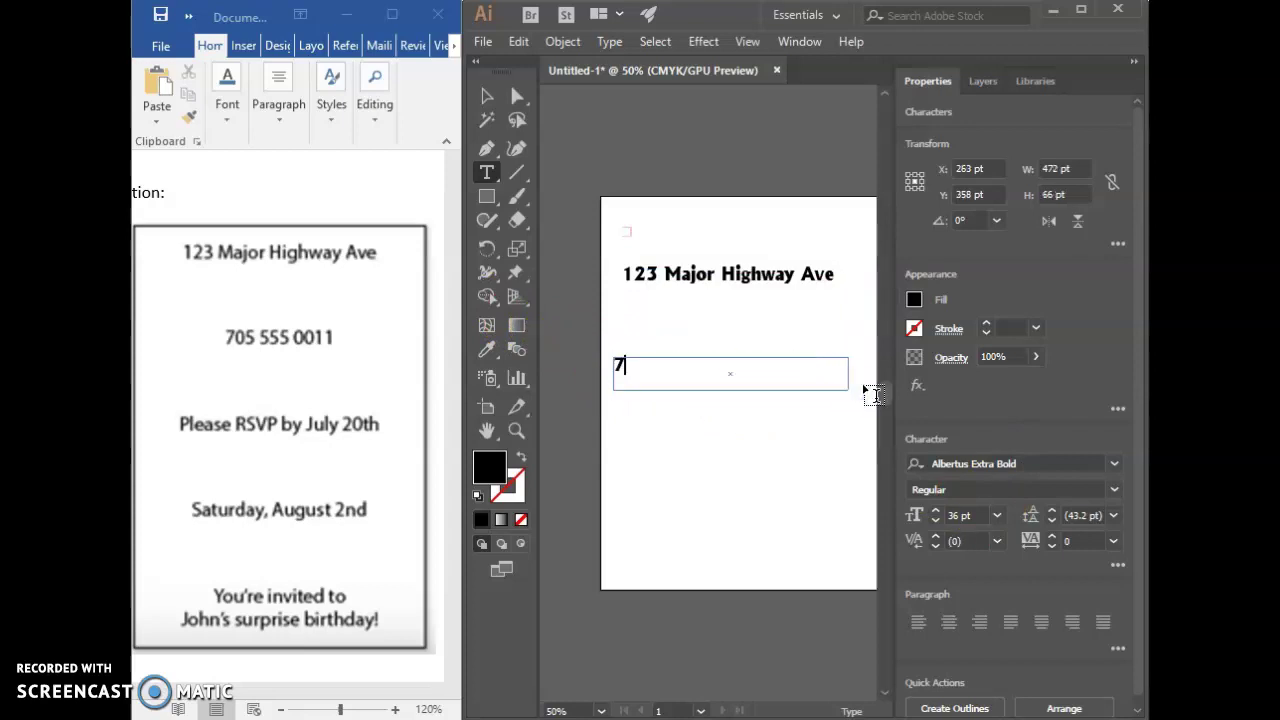
pyautogui.write('05.555.0011')
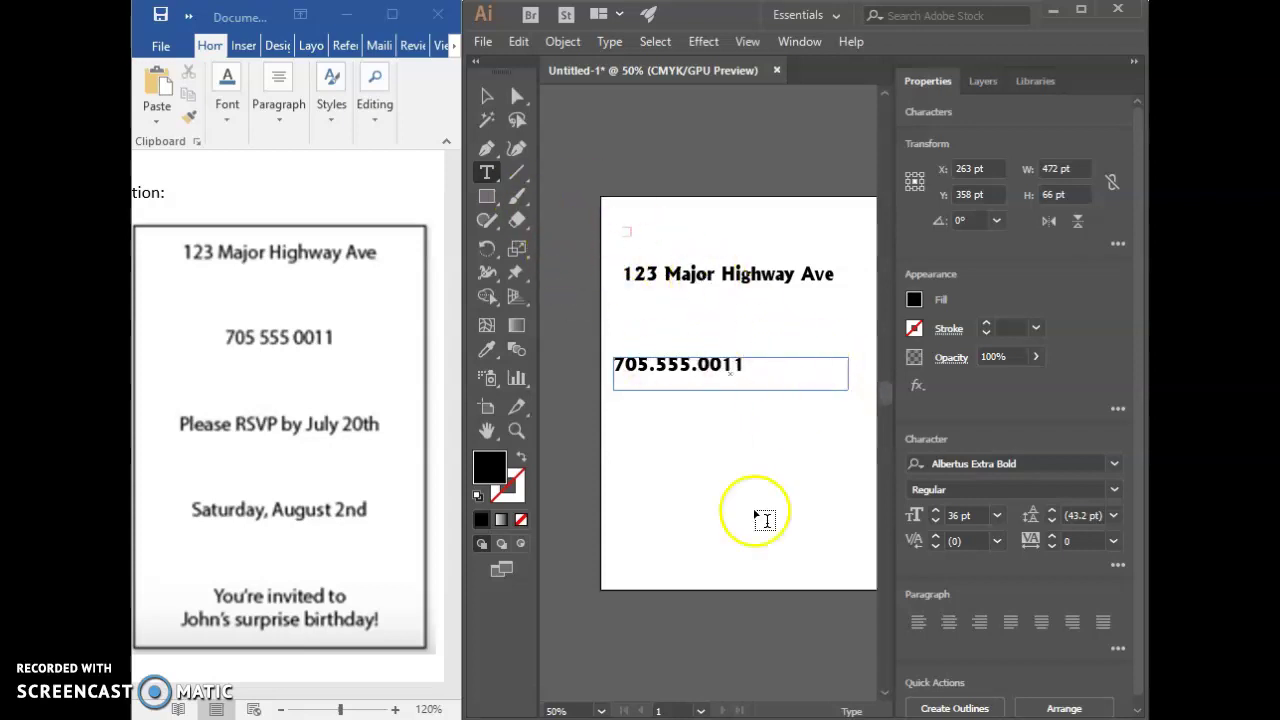
# Try centring the phone number and address beneath each other, and shift the phone number down to the artboard's lower part.
pyautogui.click(487, 96)
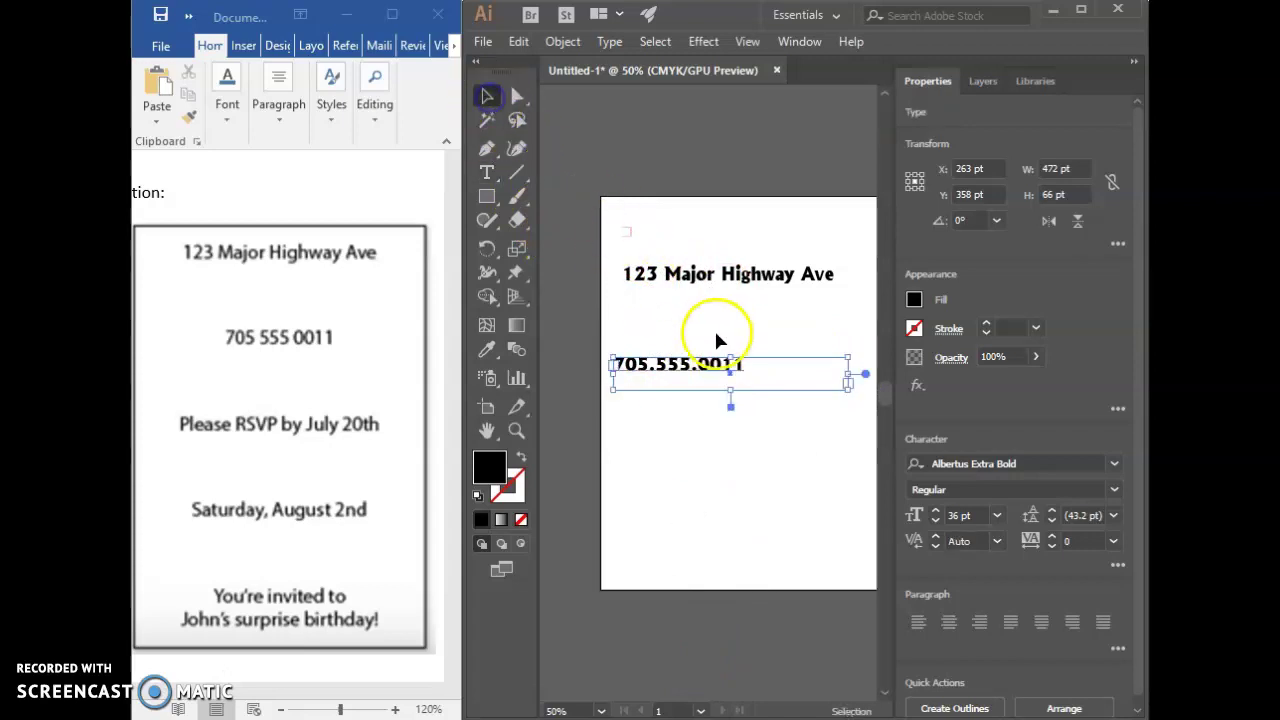
pyautogui.click(686, 427)
pyautogui.moveTo(680, 363); pyautogui.dragTo(762, 323)
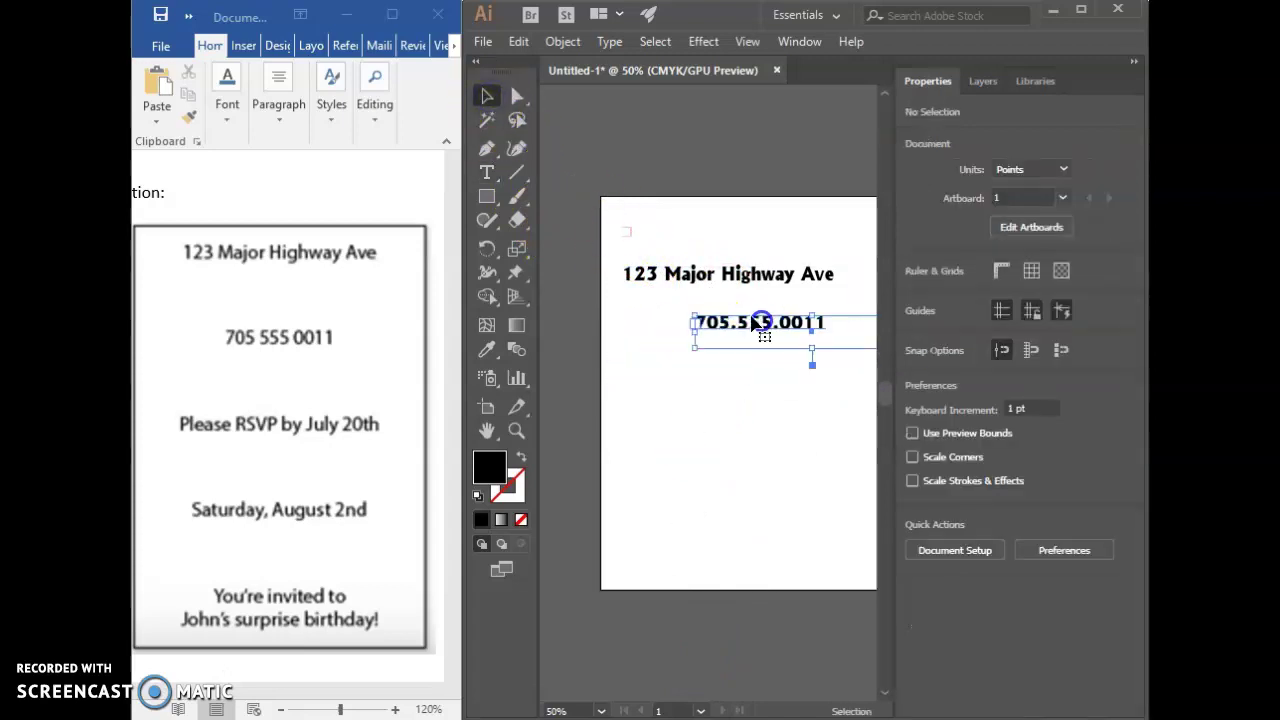
pyautogui.keyDown('shift'); pyautogui.click(733, 276); pyautogui.keyUp('shift')
pyautogui.moveTo(741, 274); pyautogui.dragTo(770, 276)
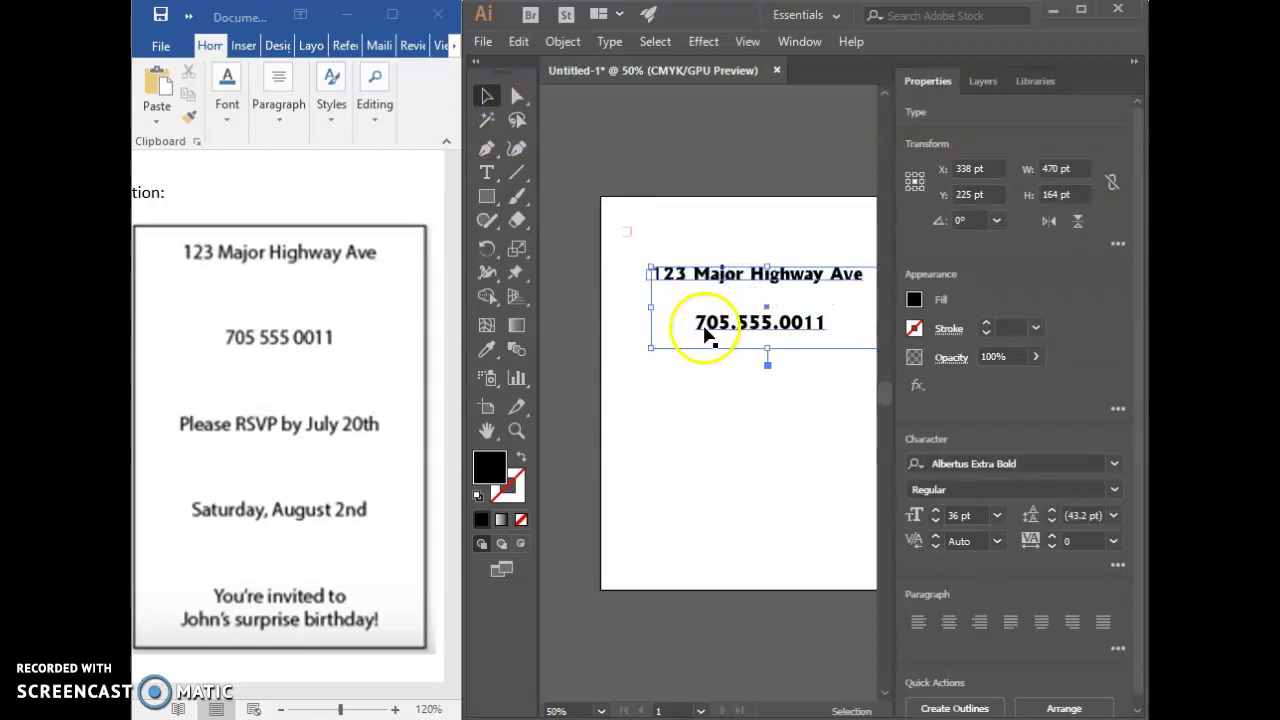
pyautogui.moveTo(705, 335); pyautogui.dragTo(703, 507)
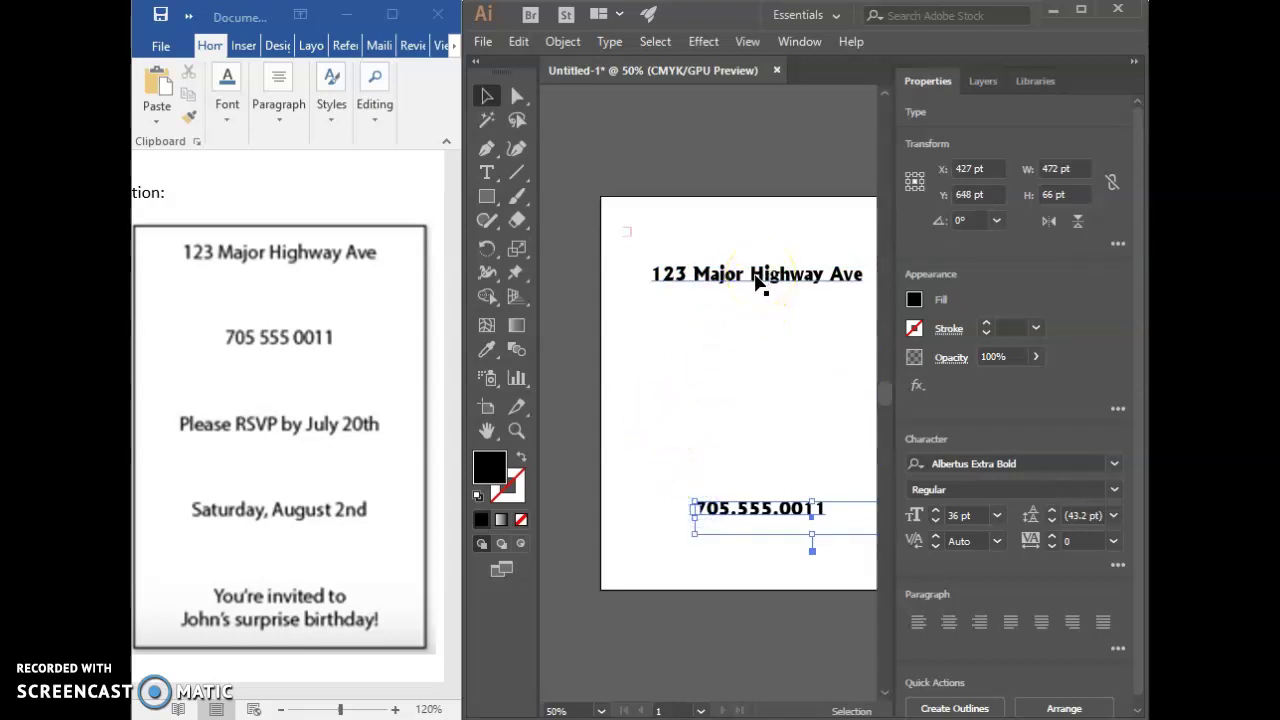
# Align the address text area's centre with the phone number's using the smart guides, and move the phone number just below the address at the artboard's left.
pyautogui.moveTo(772, 278); pyautogui.dragTo(816, 283)
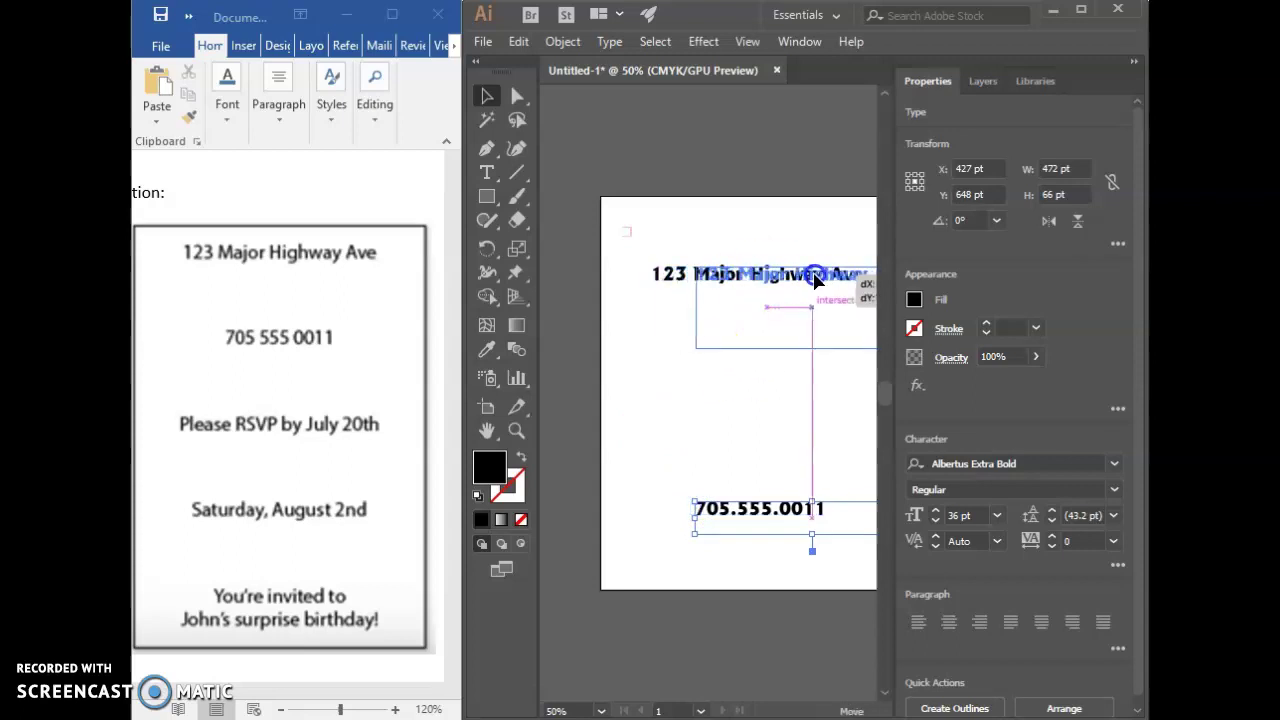
pyautogui.moveTo(815, 280); pyautogui.dragTo(817, 362)
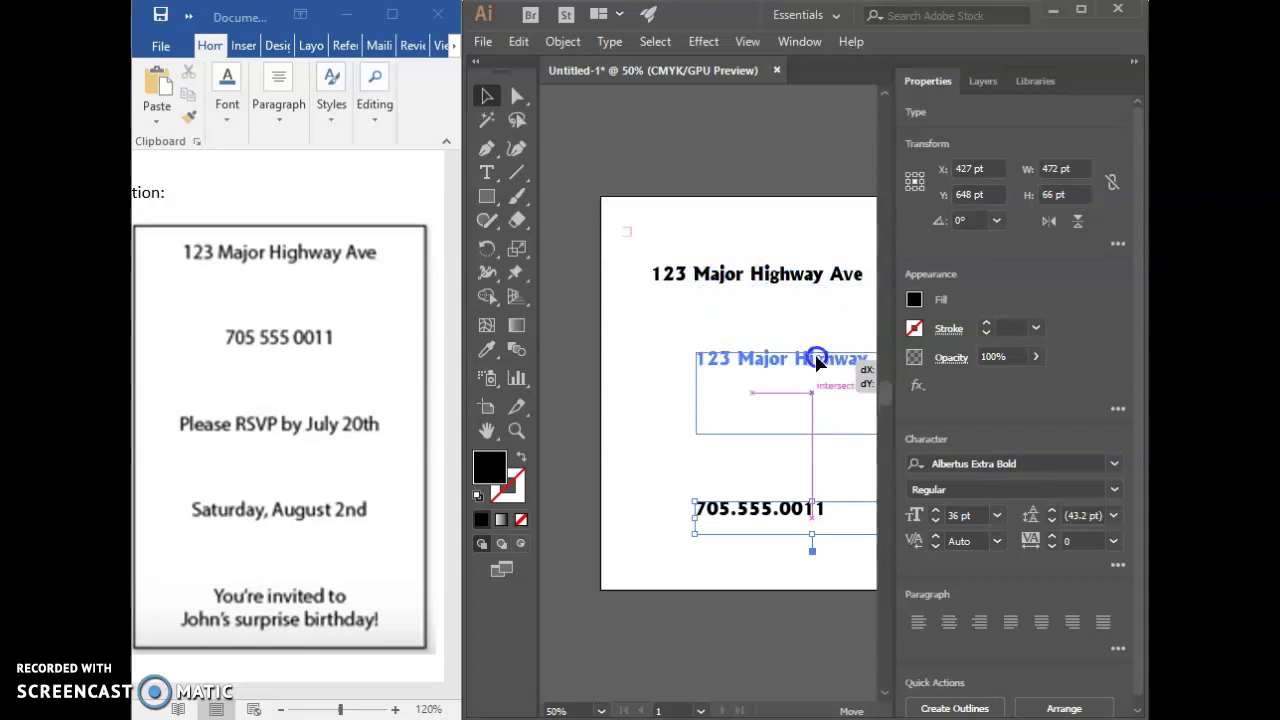
pyautogui.moveTo(817, 362); pyautogui.dragTo(815, 283)
pyautogui.click(797, 327)
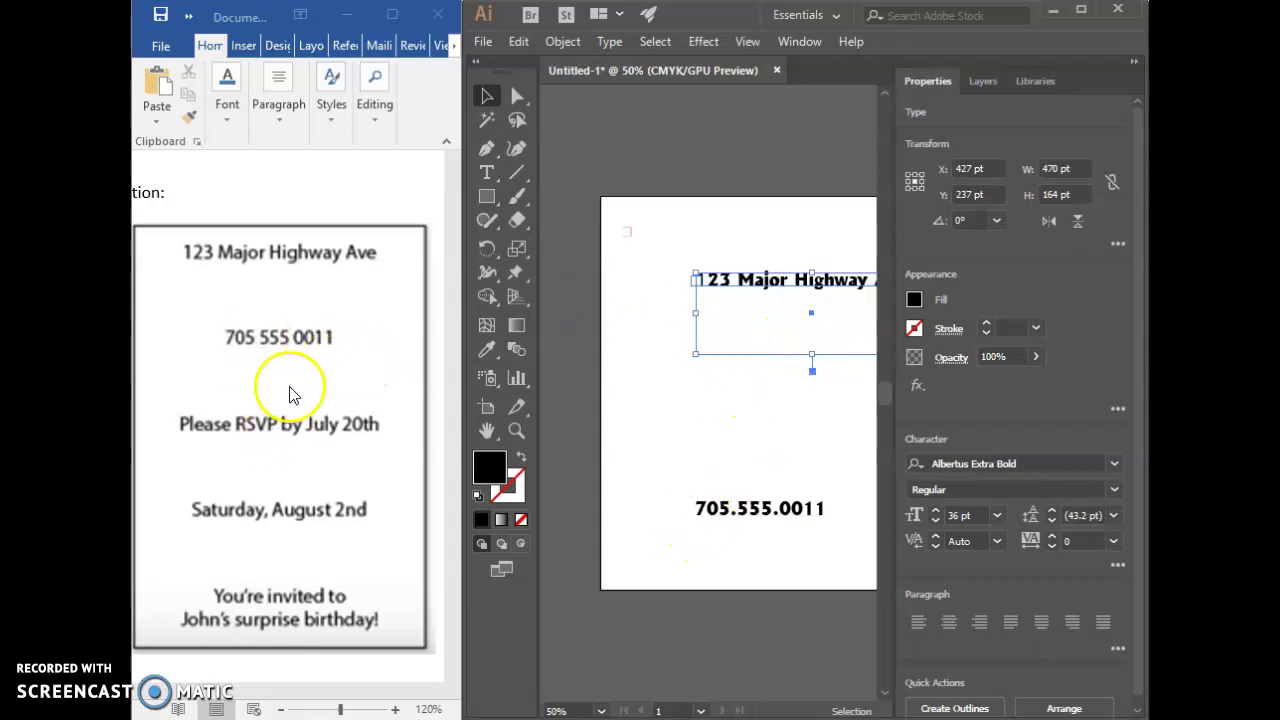
pyautogui.moveTo(811, 520); pyautogui.dragTo(700, 341)
# Add a text area about 502 by 100 pt below the phone number and enter the reference's two-line surprise birthday invitation starting with "You're invited to".
pyautogui.click(487, 173)
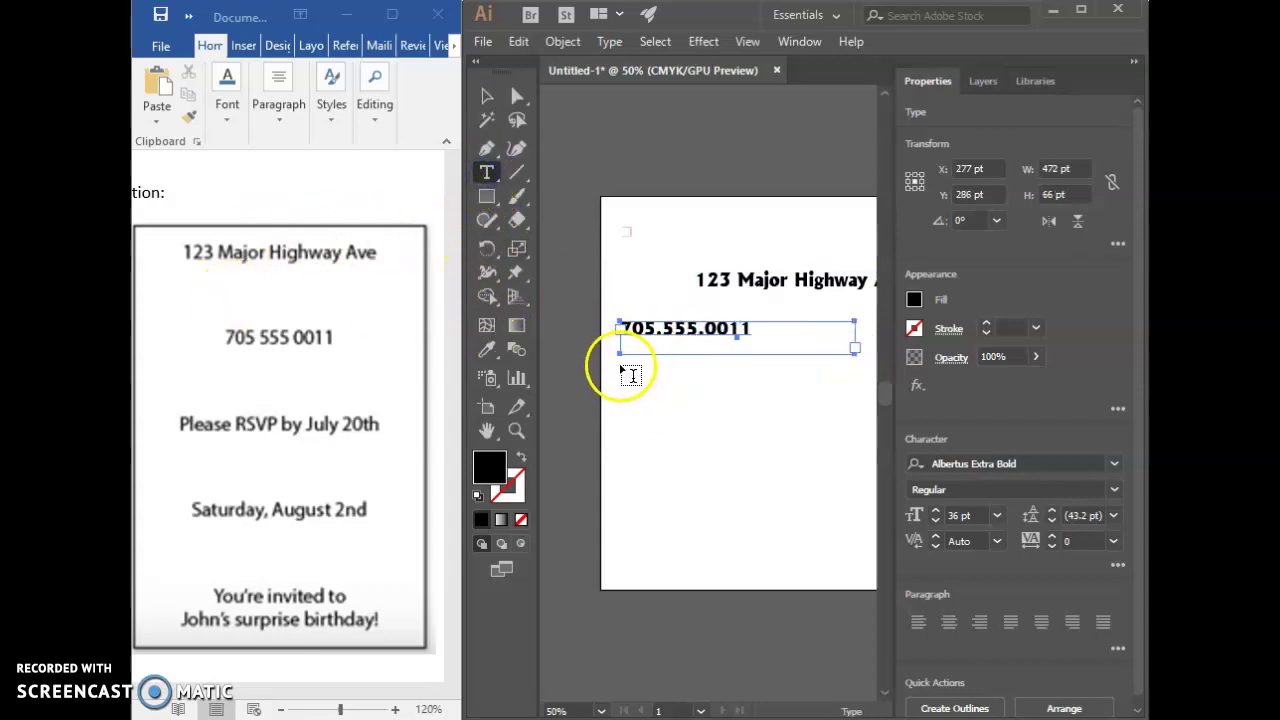
pyautogui.moveTo(619, 377); pyautogui.dragTo(870, 426)
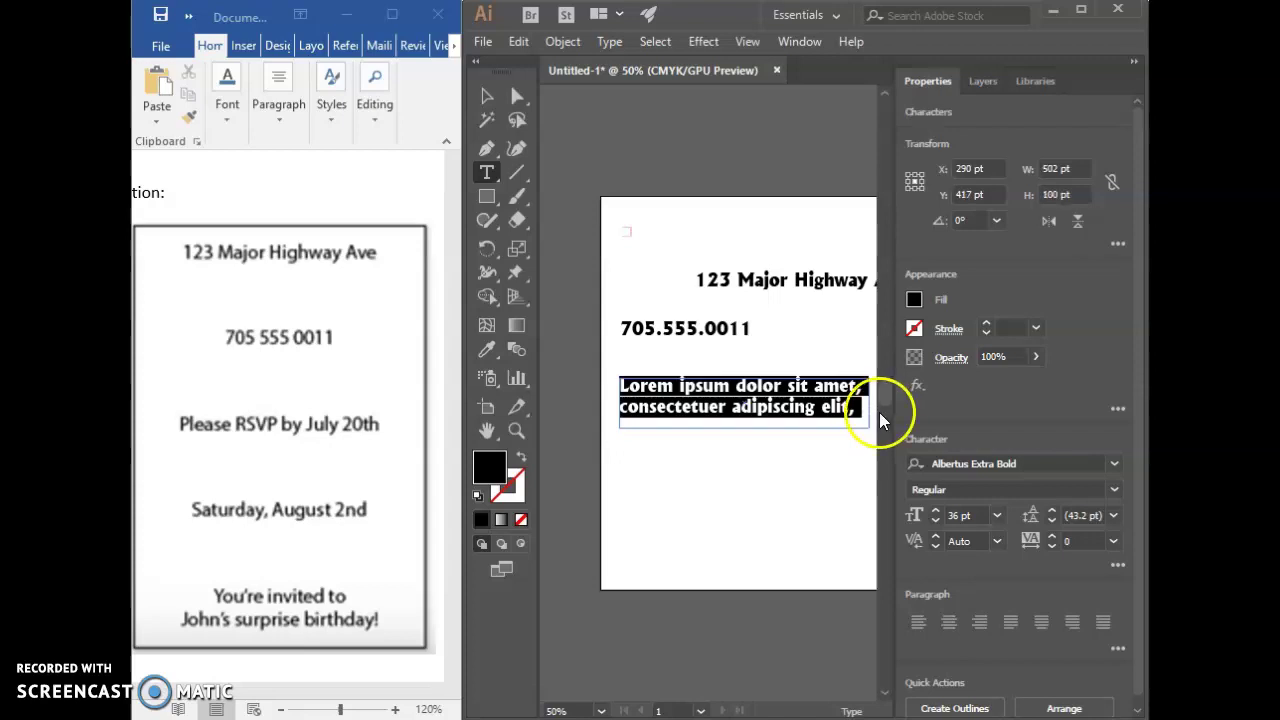
pyautogui.write("You're")
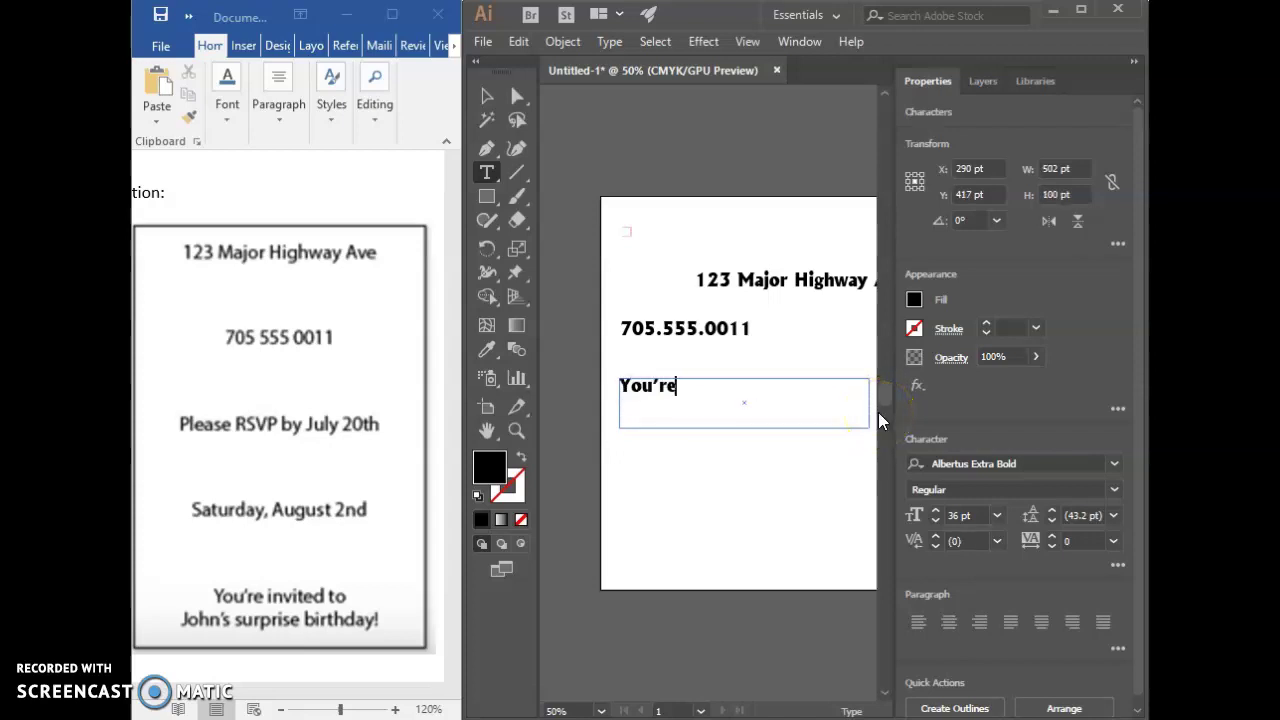
pyautogui.write(' invited to')
pyautogui.press('Return')
pyautogui.write("John's surprise birthday!")
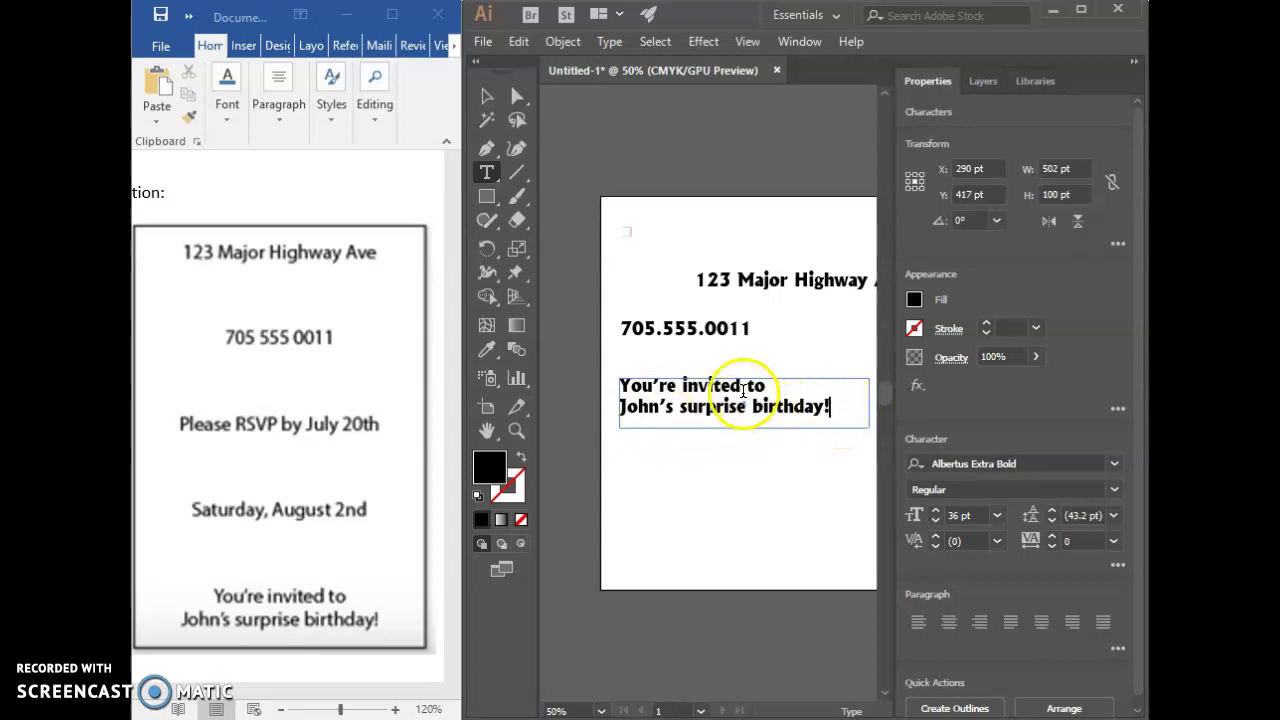
# Select both lines of the birthday invitation text and align them to the centre.
pyautogui.click(617, 395)
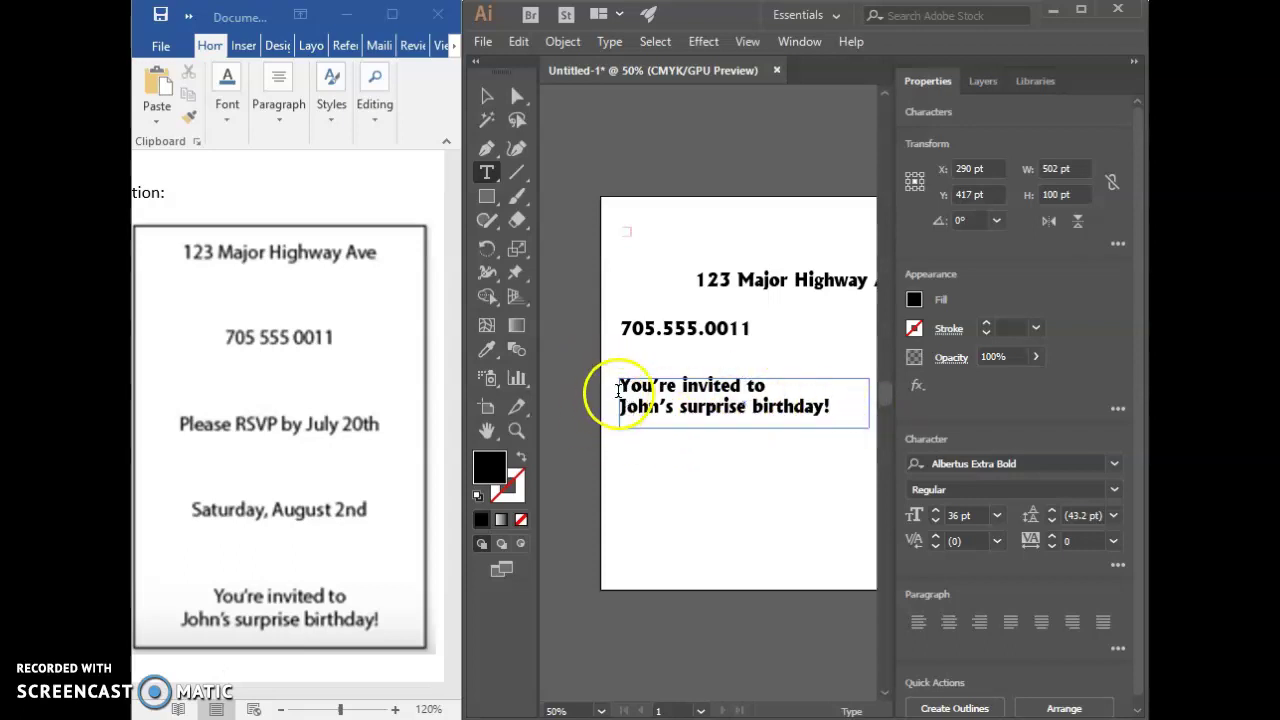
pyautogui.moveTo(848, 404); pyautogui.dragTo(580, 372)
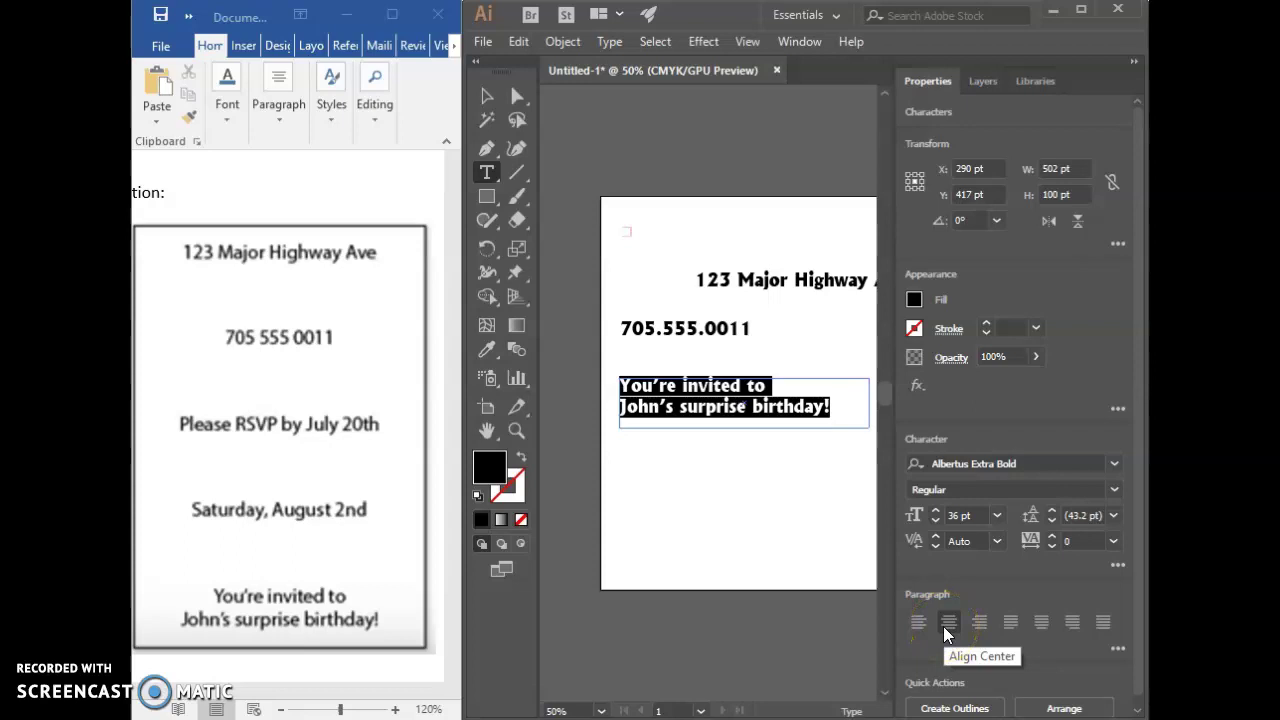
pyautogui.click(615, 64)
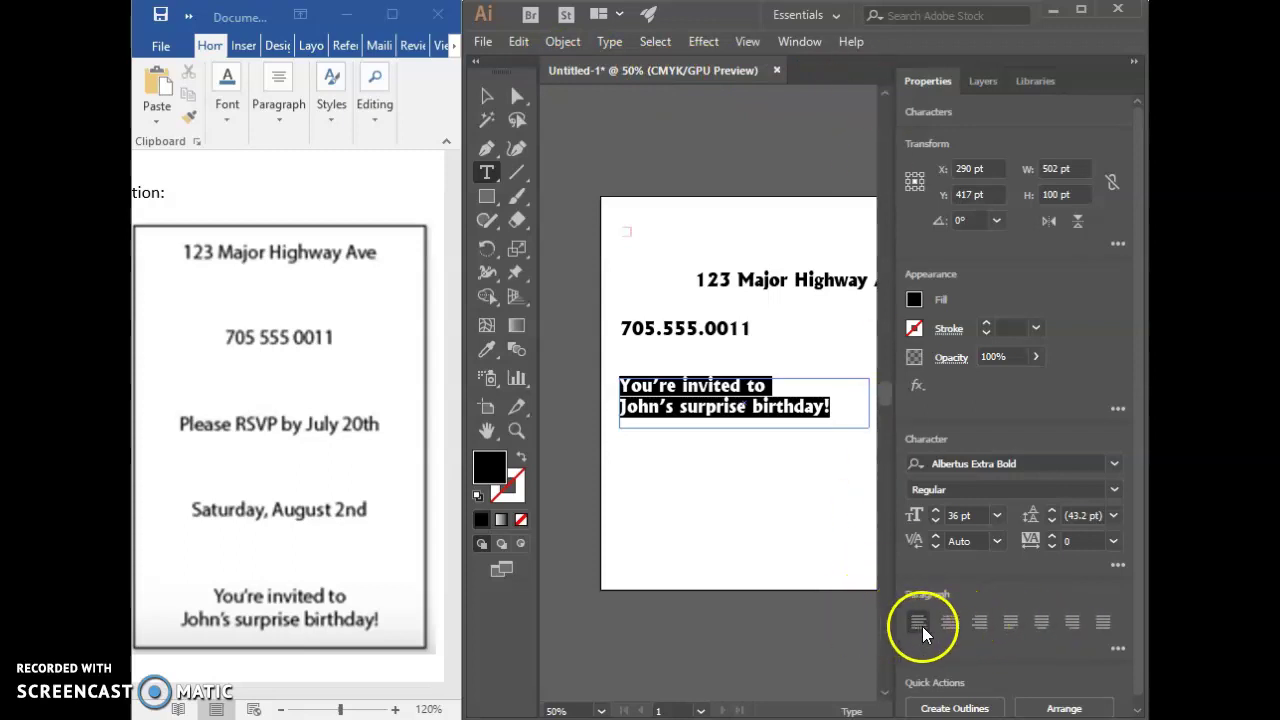
pyautogui.click(947, 624)
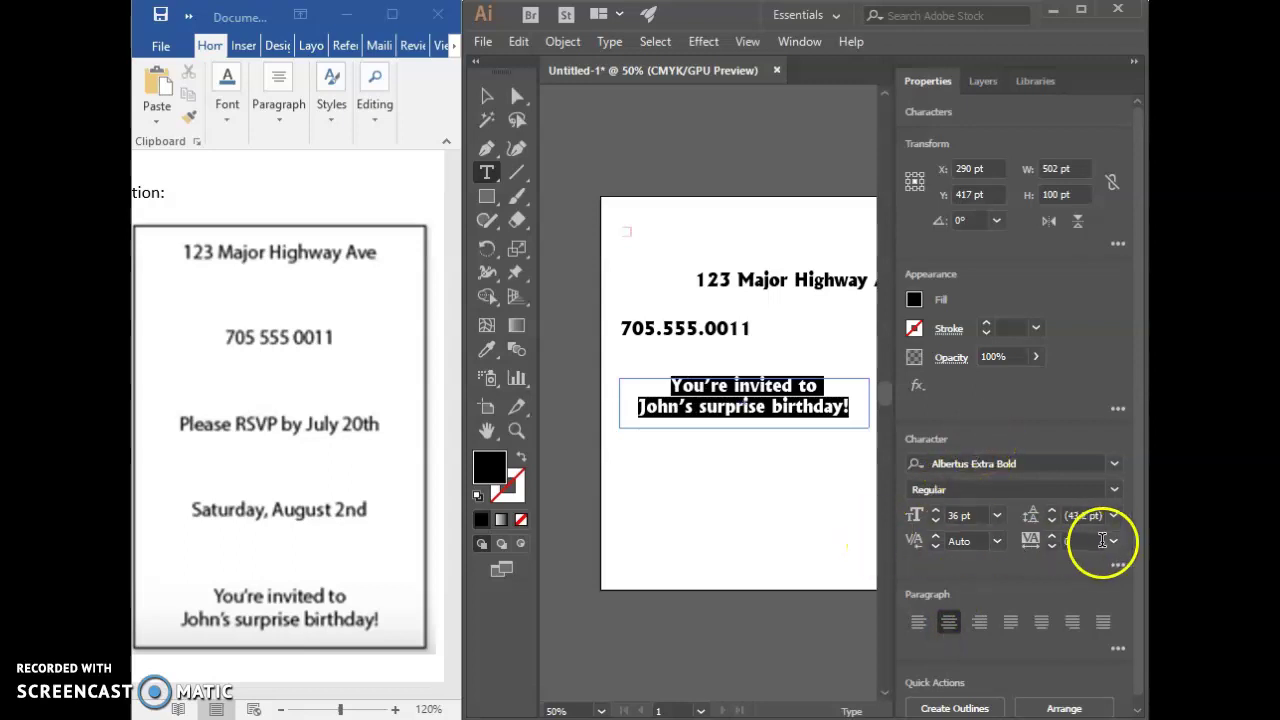
# Set the font of the selected two-line birthday invitation text to Bottle Massow - Demo.
pyautogui.click(1114, 464)
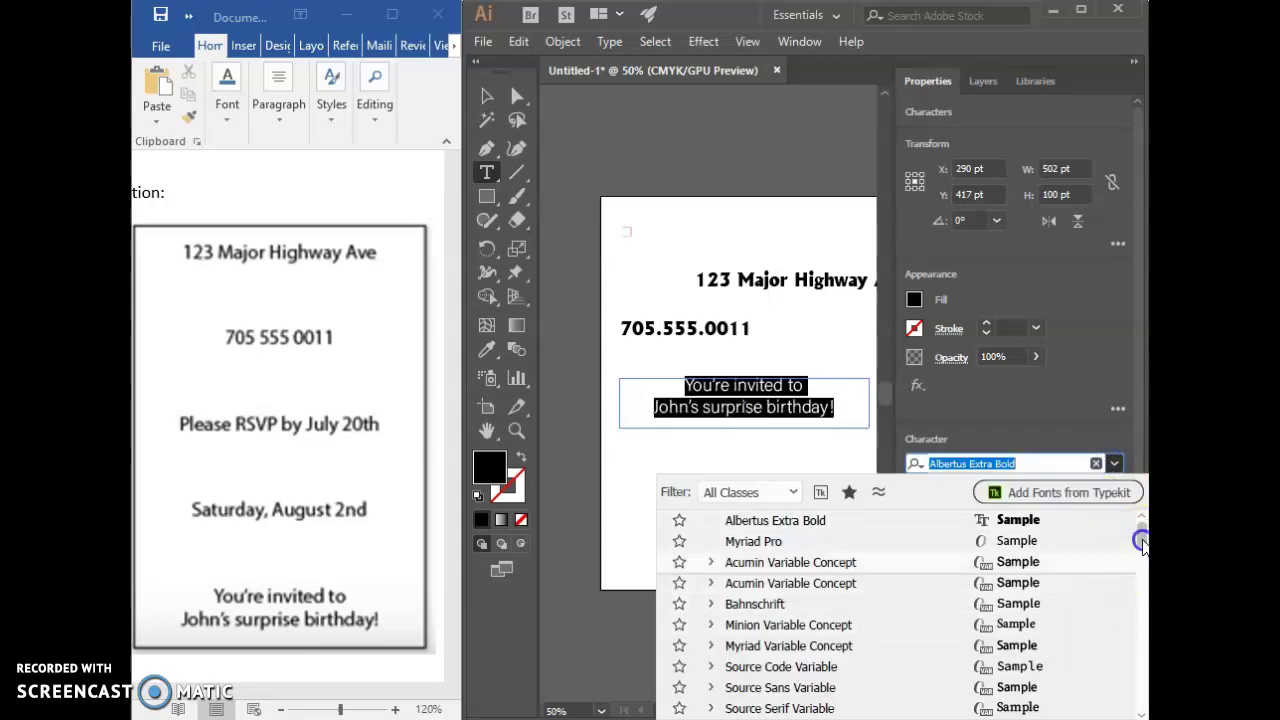
pyautogui.moveTo(1142, 541); pyautogui.dragTo(1142, 563)
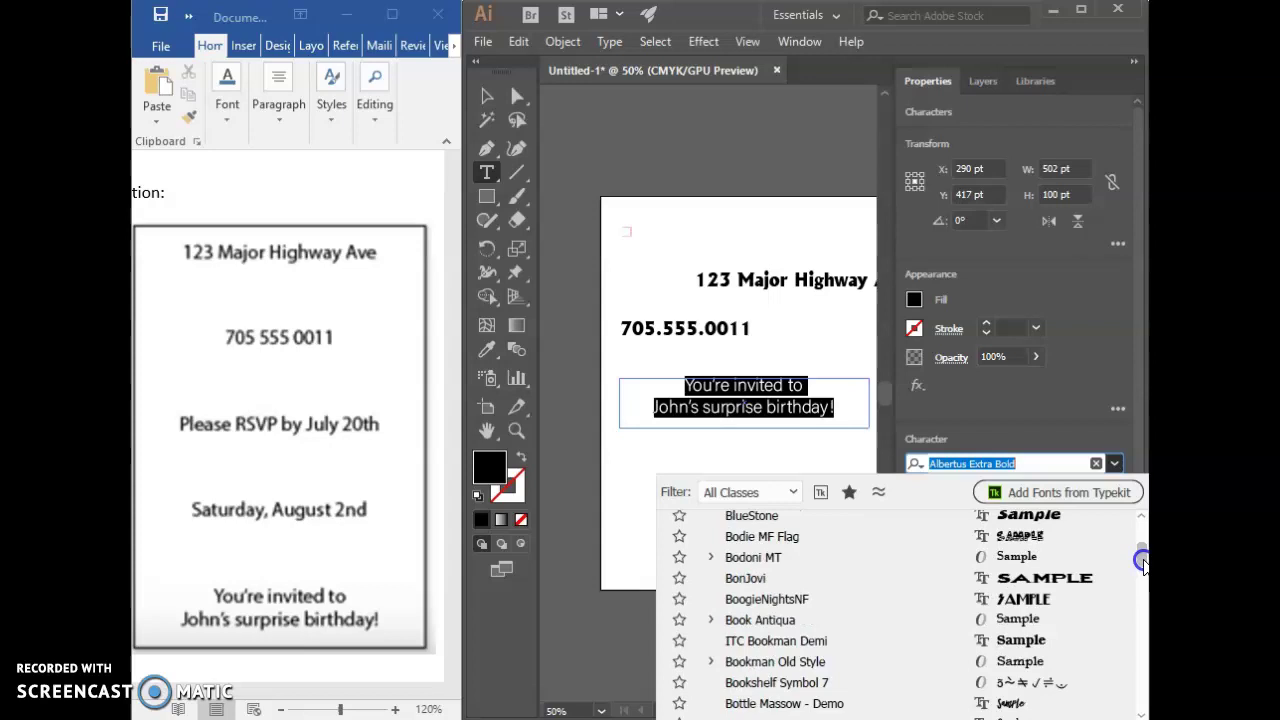
pyautogui.click(1025, 707)
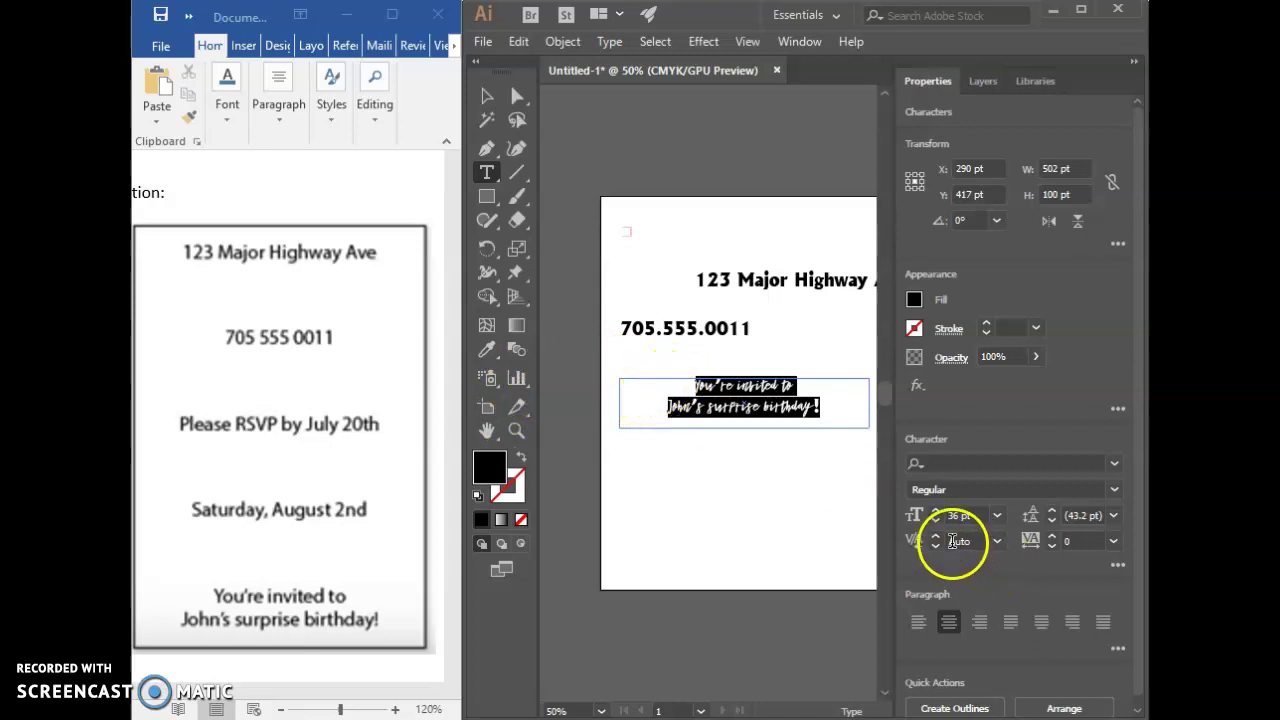
# Enlarge the two-line birthday invitation text to a font size of 51 pt.
pyautogui.click(934, 511)
pyautogui.click(934, 511)
pyautogui.click(934, 511)
pyautogui.click(934, 511)
pyautogui.click(934, 511)
pyautogui.click(934, 511)
pyautogui.click(934, 511)
pyautogui.click(934, 511)
pyautogui.click(934, 511)
pyautogui.click(934, 511)
pyautogui.click(934, 511)
pyautogui.click(934, 511)
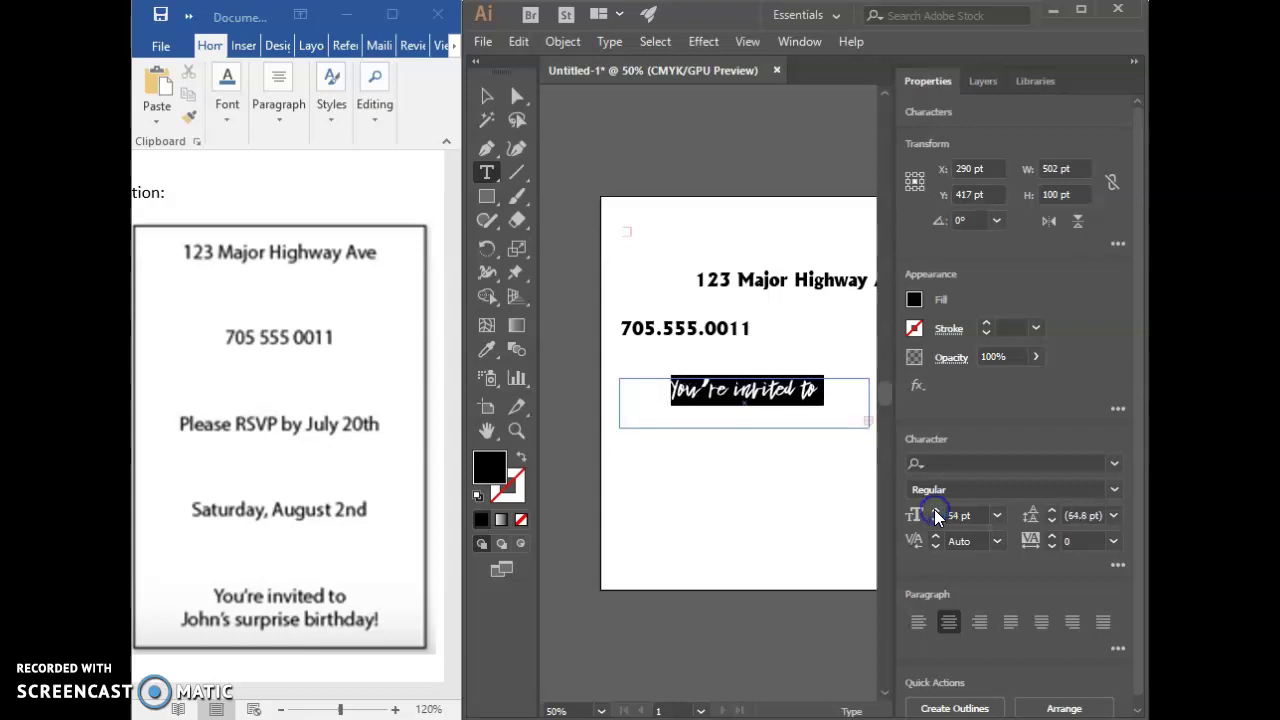
pyautogui.click(935, 519)
pyautogui.click(935, 519)
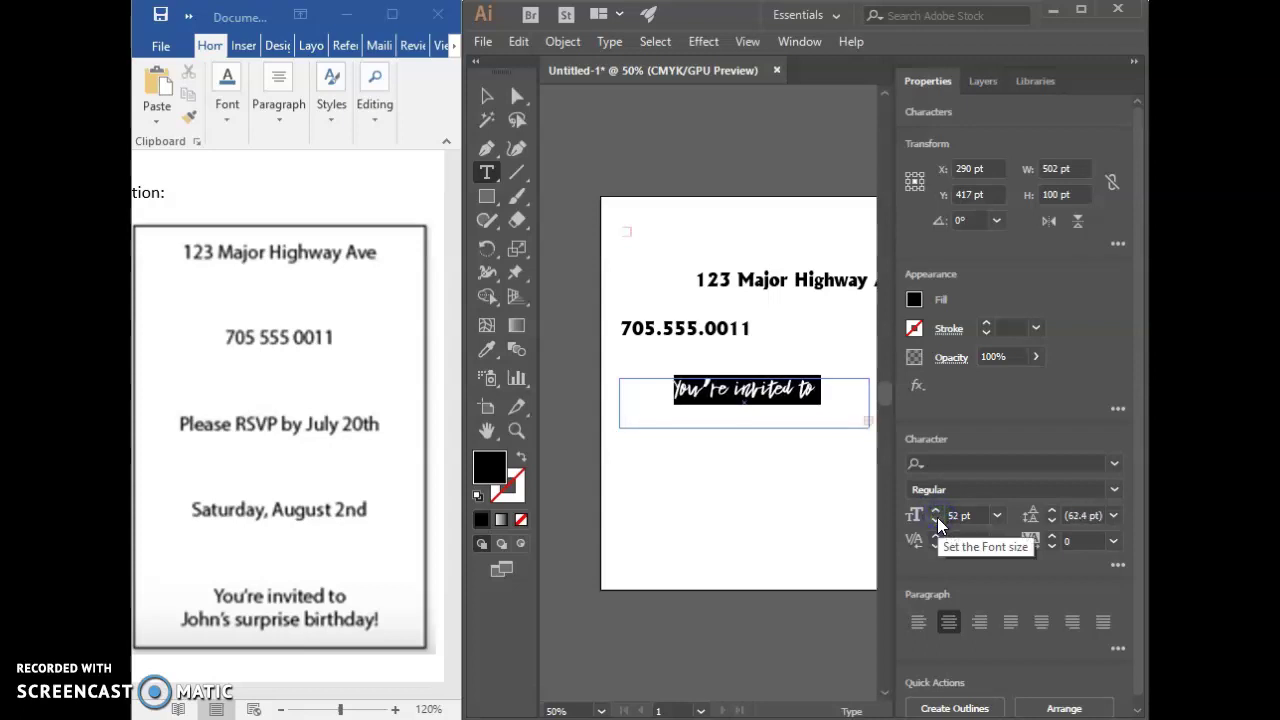
pyautogui.click(935, 519)
pyautogui.click(867, 459)
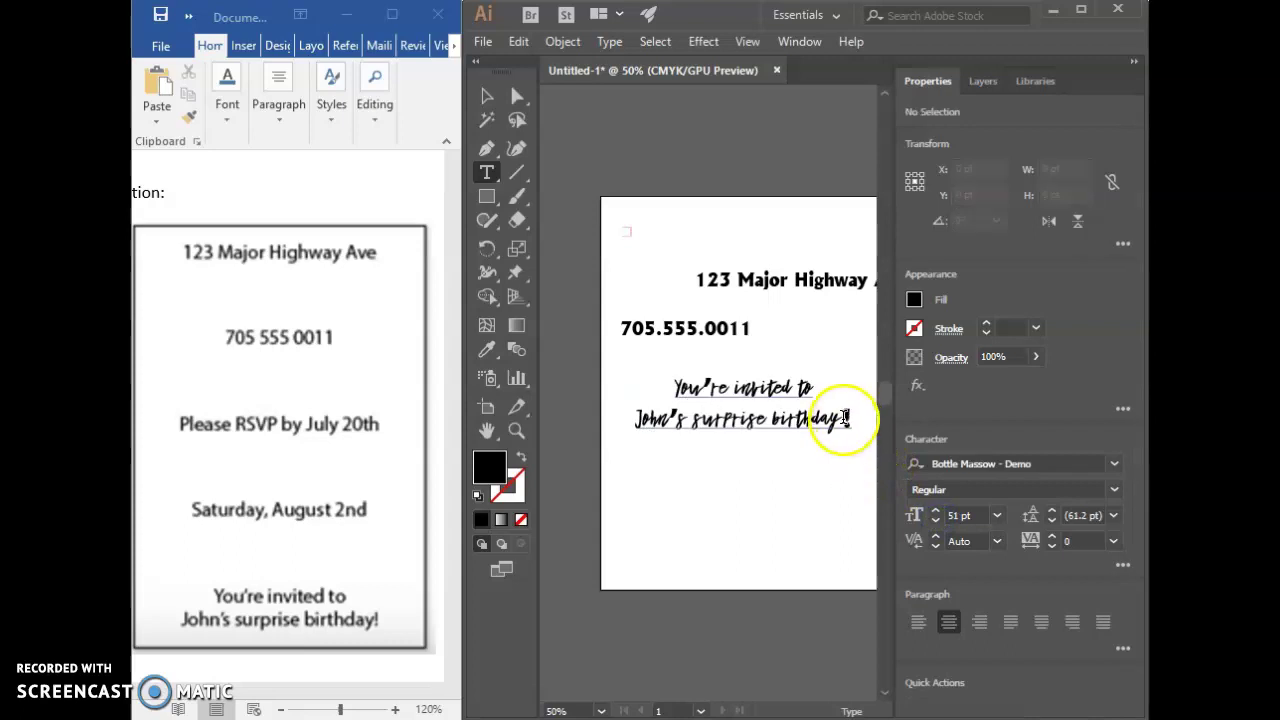
# Spread the text areas over the artboard, with the invitation at the top, the address below the middle and the phone number near the bottom.
pyautogui.click(486, 96)
pyautogui.moveTo(729, 440)
pyautogui.mouseDown()
pyautogui.moveTo(782, 320)
pyautogui.moveTo(757, 272)
pyautogui.moveTo(743, 392)
pyautogui.moveTo(710, 447)
pyautogui.mouseUp()
pyautogui.moveTo(640, 328); pyautogui.dragTo(645, 560)
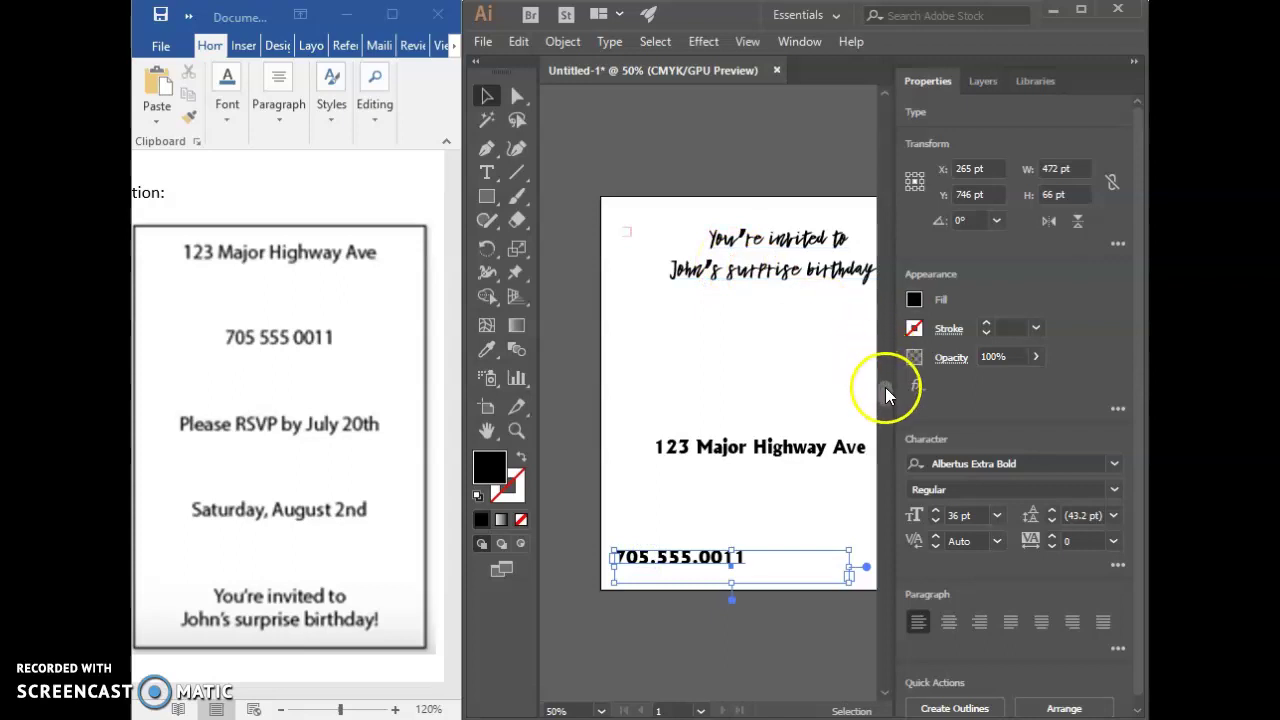
# Centre the invitation text area horizontally near the artboard's top, at about X 306 pt and Y 117 pt.
pyautogui.scroll(-1, 890, 398)
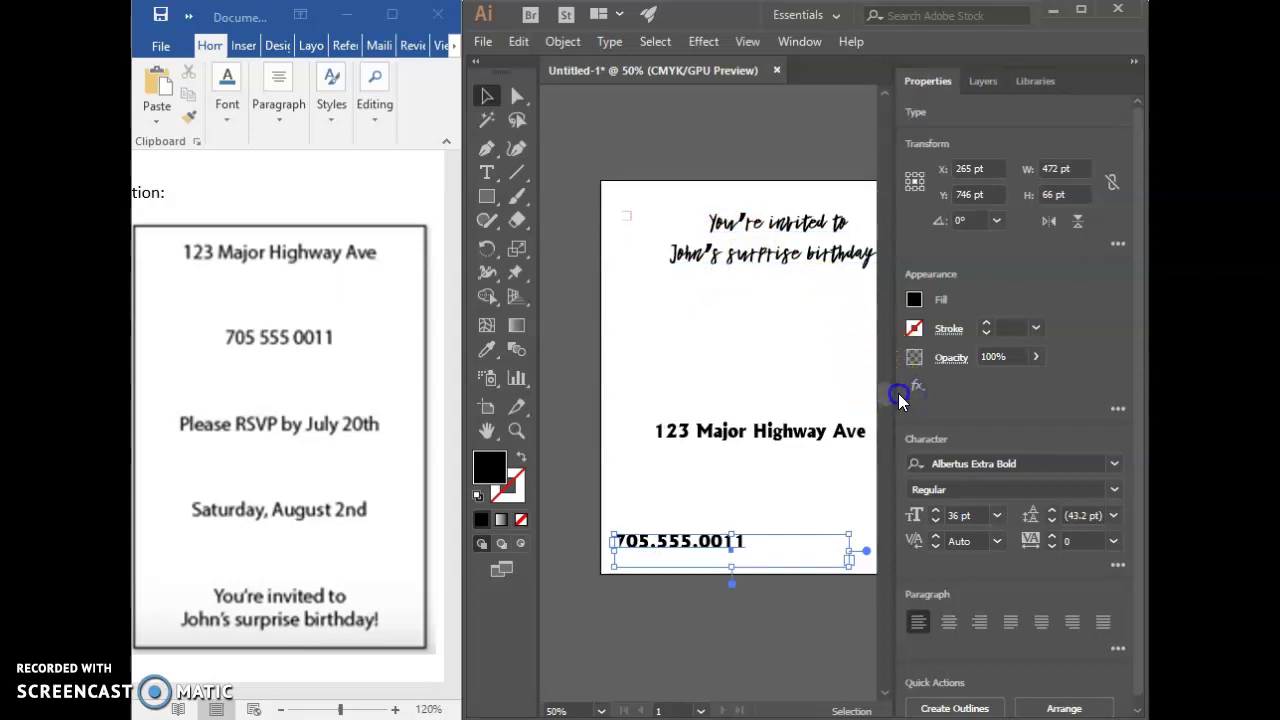
pyautogui.hscroll(-1, 715, 669)
pyautogui.hscroll(3, 723, 669)
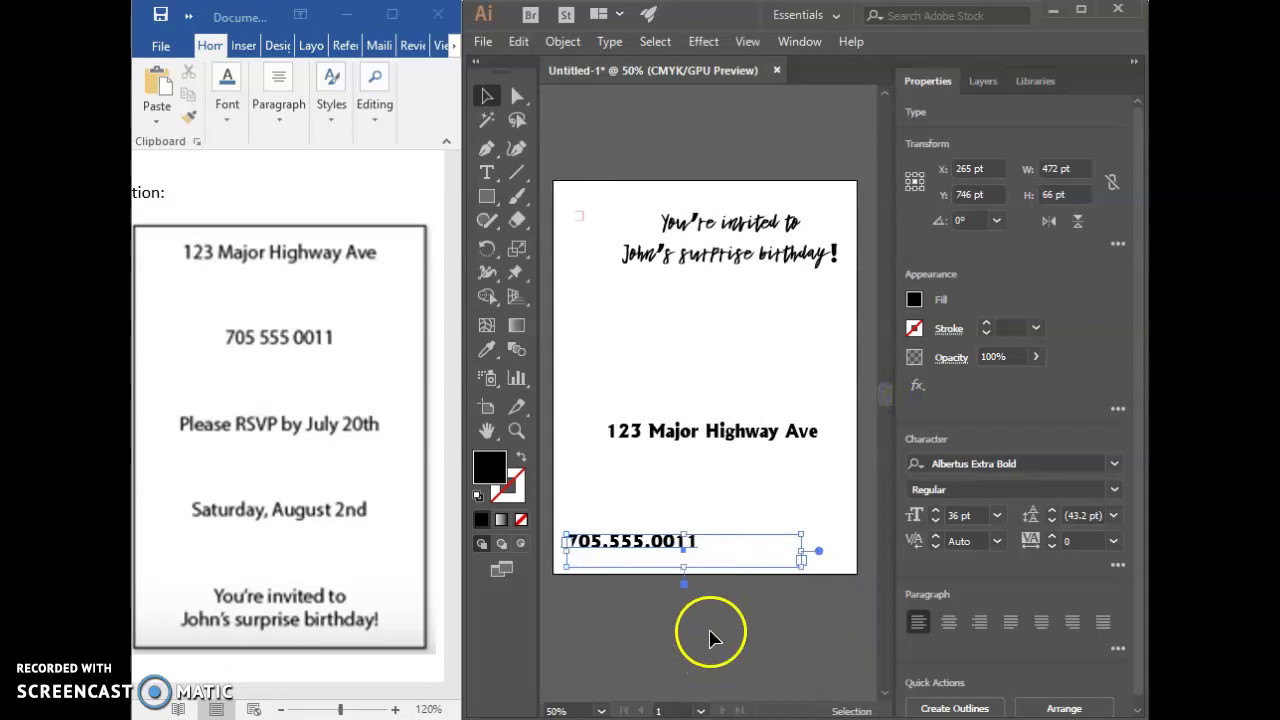
pyautogui.moveTo(702, 256); pyautogui.dragTo(670, 260)
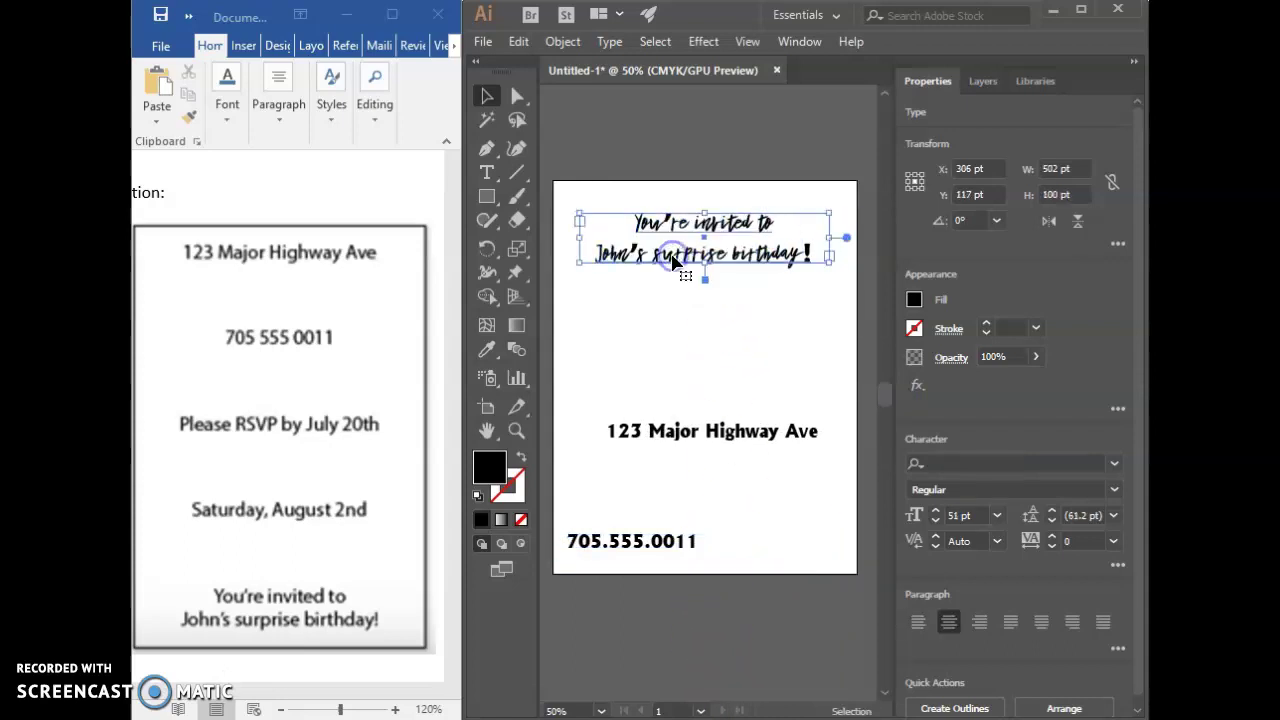
pyautogui.click(684, 340)
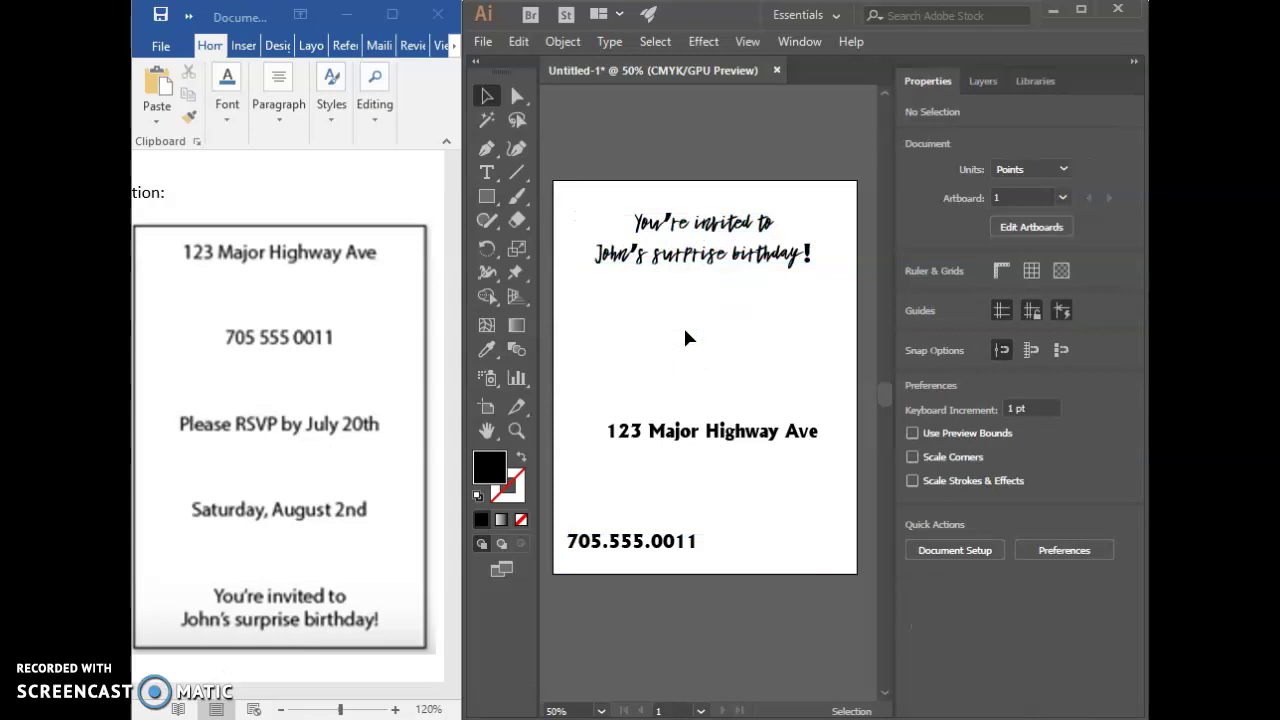
# Move the address text area up to directly beneath the birthday invitation, at about X 322 pt and Y 273 pt.
pyautogui.click(655, 255)
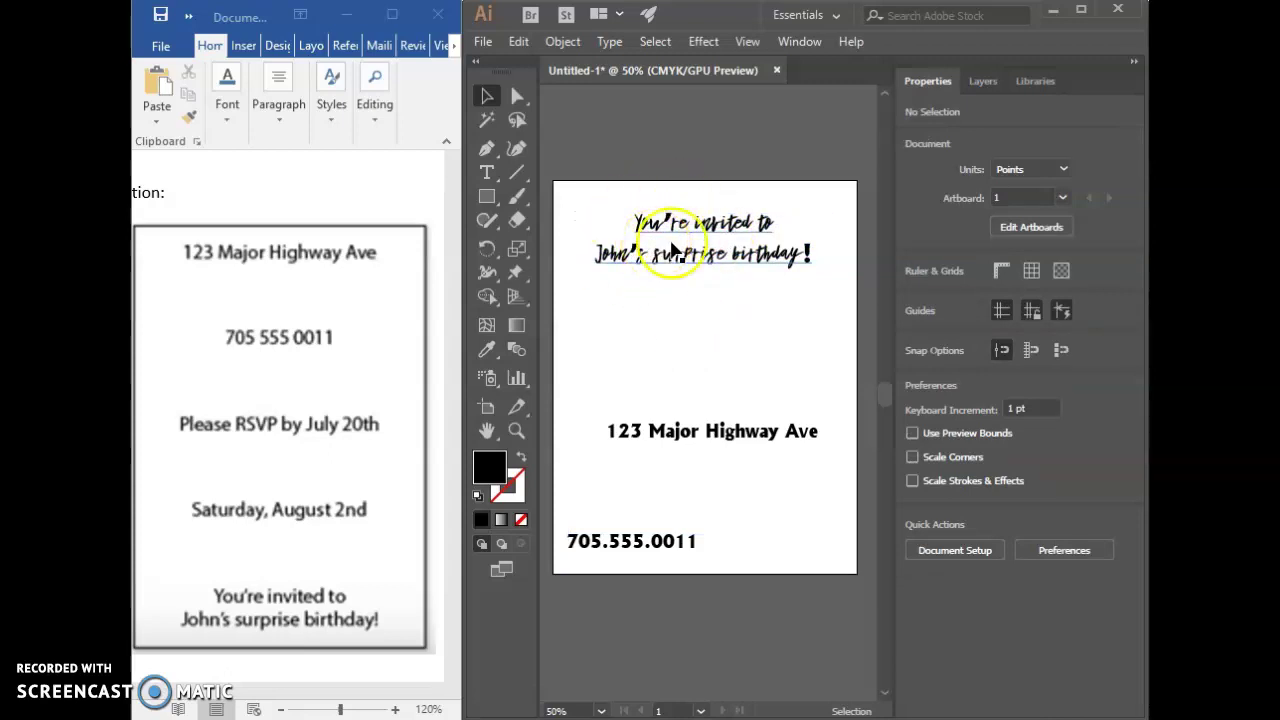
pyautogui.moveTo(690, 440); pyautogui.dragTo(672, 289)
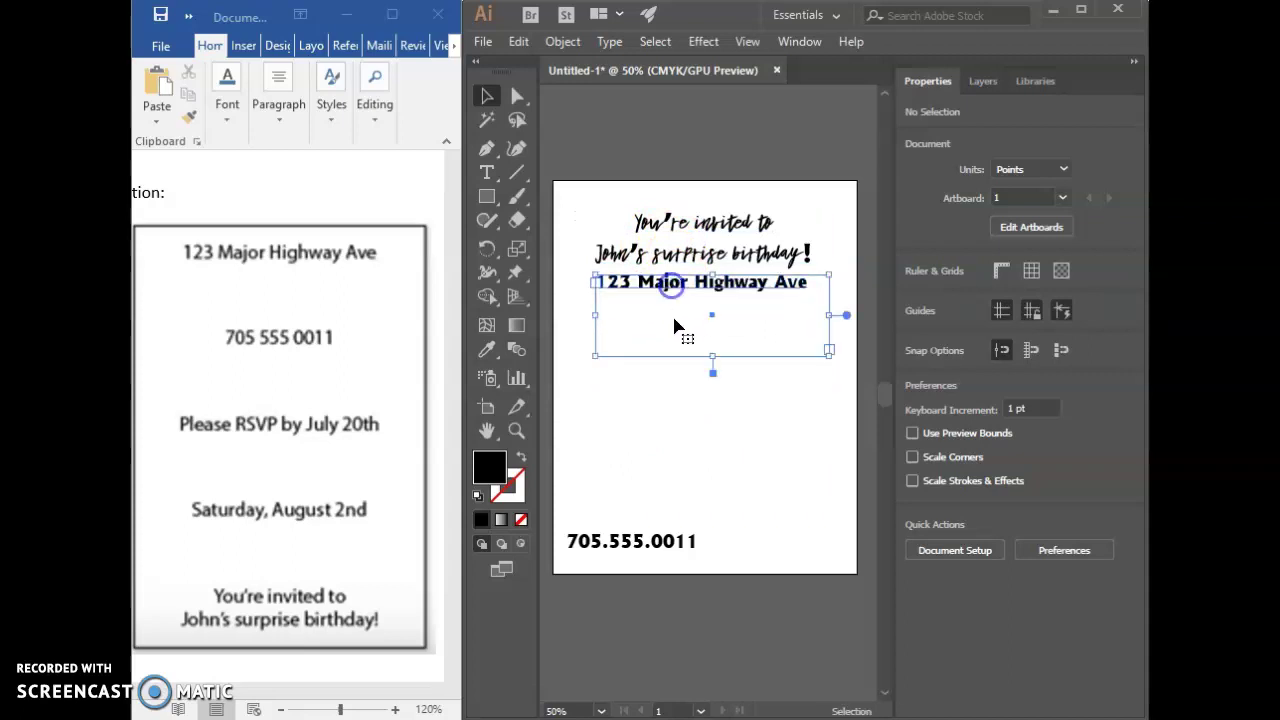
pyautogui.click(673, 434)
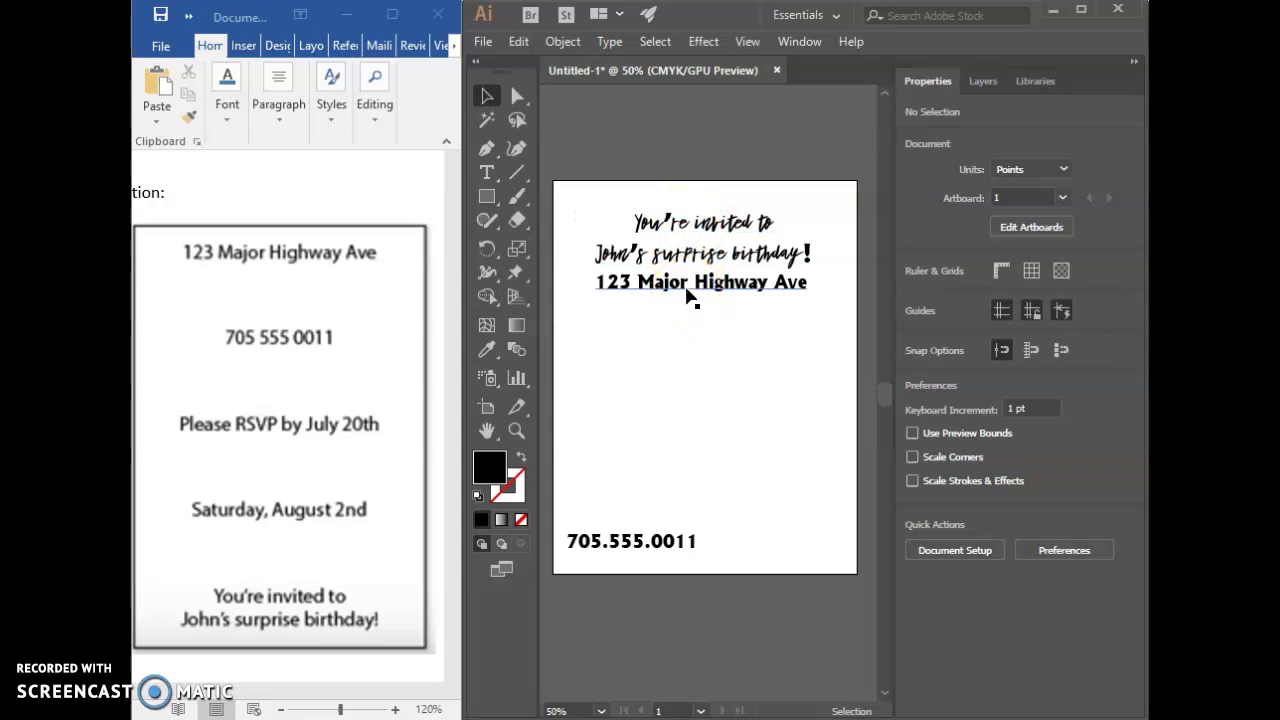
# Set the address text's font to Acumin Variable Concept.
pyautogui.click(692, 296)
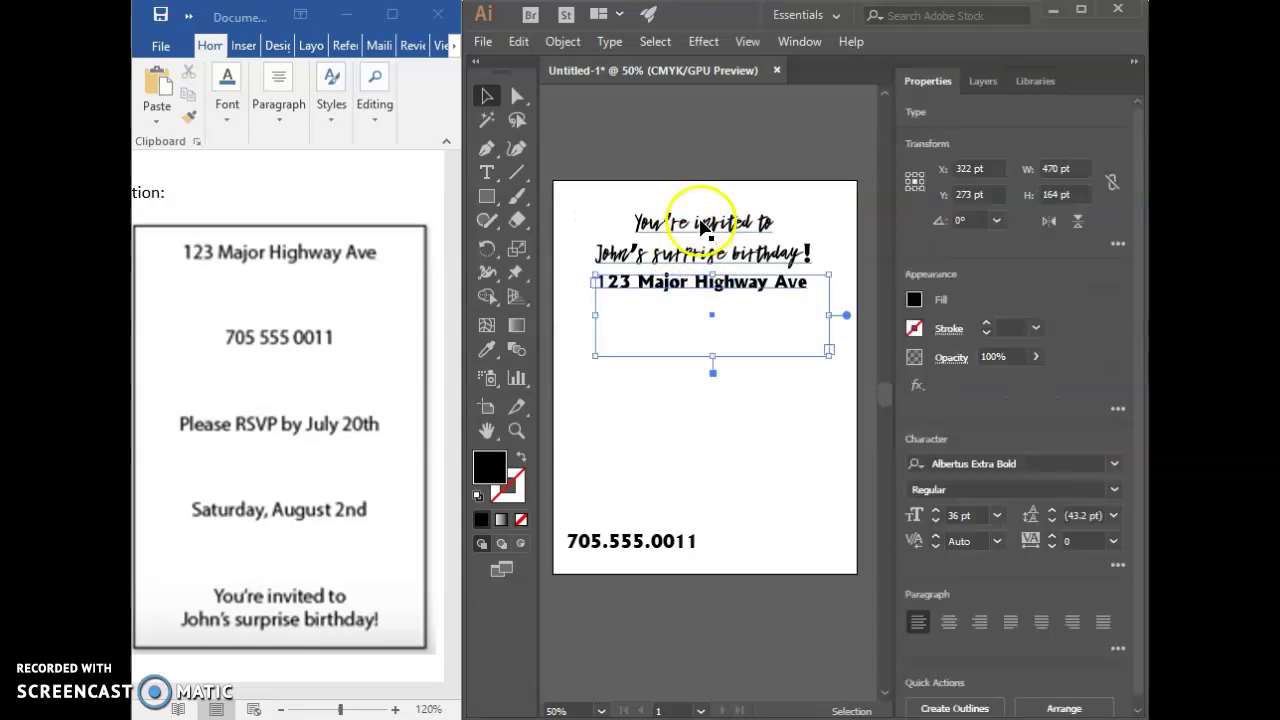
pyautogui.click(1114, 464)
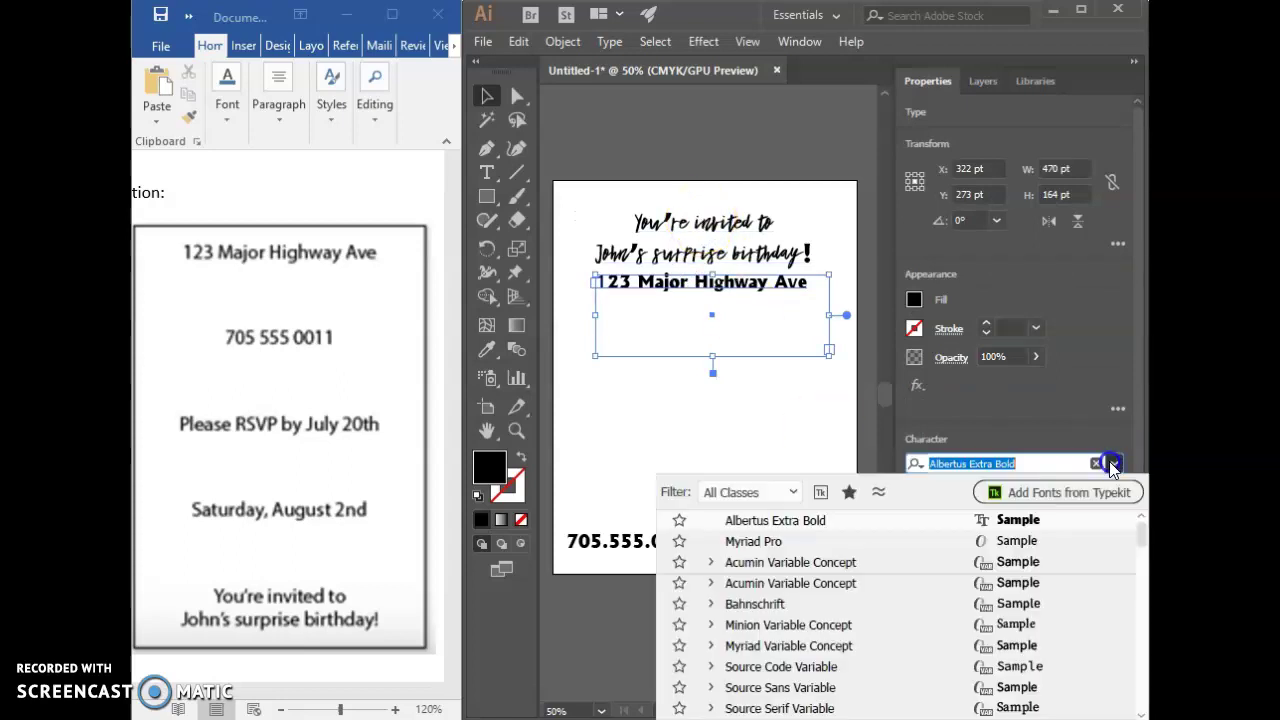
pyautogui.click(995, 562)
# Shift the address text area to about X 362 pt and Y 291 pt so its line is centred beneath the invitation.
pyautogui.click(703, 290)
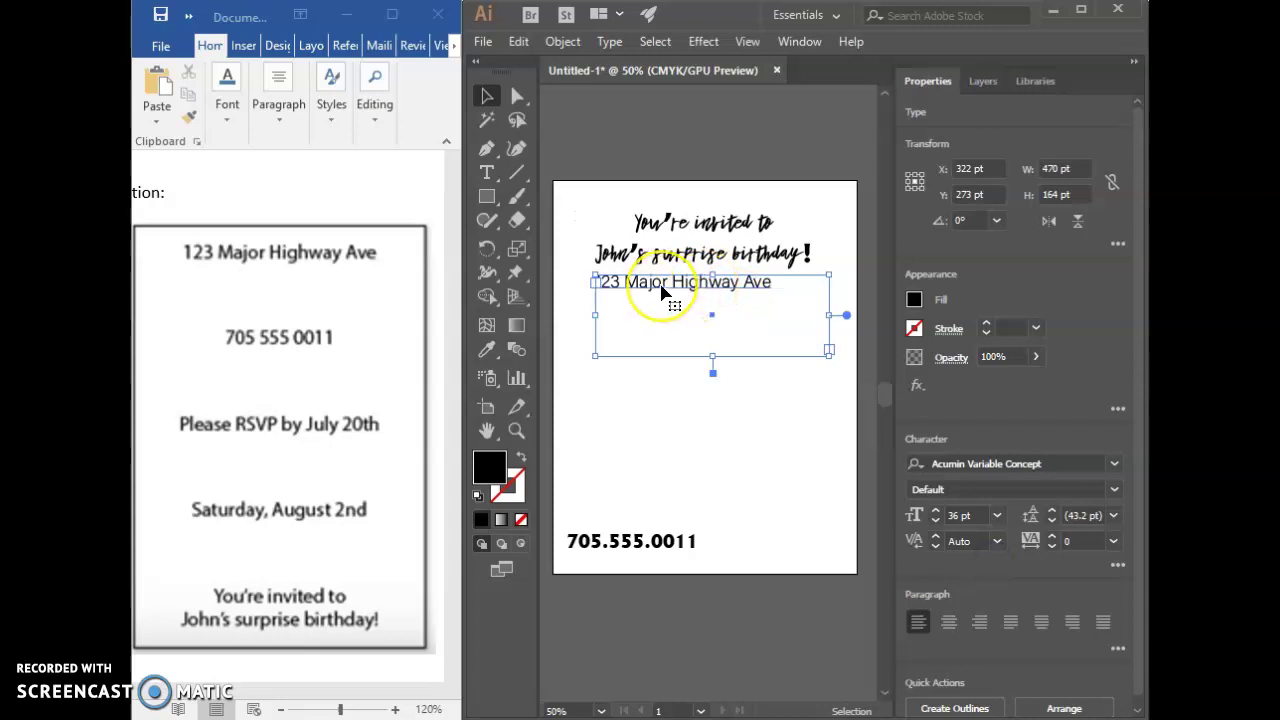
pyautogui.click(661, 289)
pyautogui.moveTo(661, 289); pyautogui.dragTo(675, 298)
pyautogui.click(698, 427)
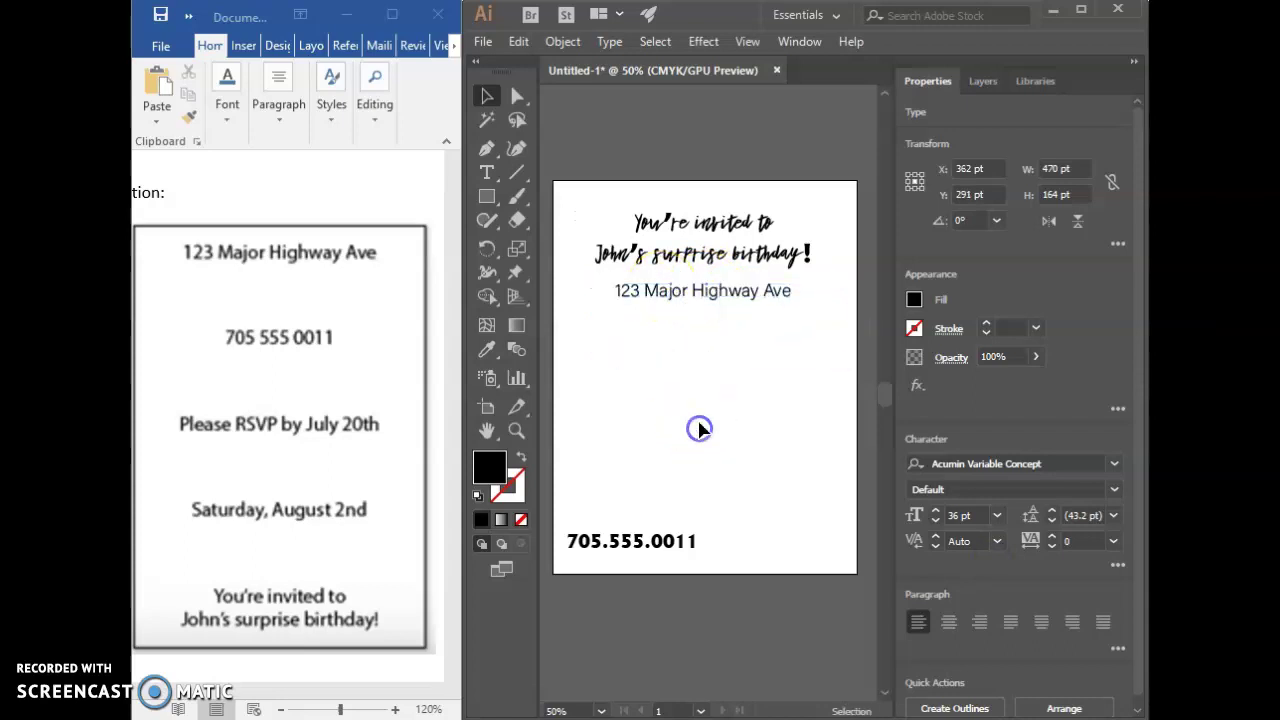
# Select the whole address line and try Minion Variable Concept, Source Sans Variable and Source Serif Variable as its font.
pyautogui.click(716, 300)
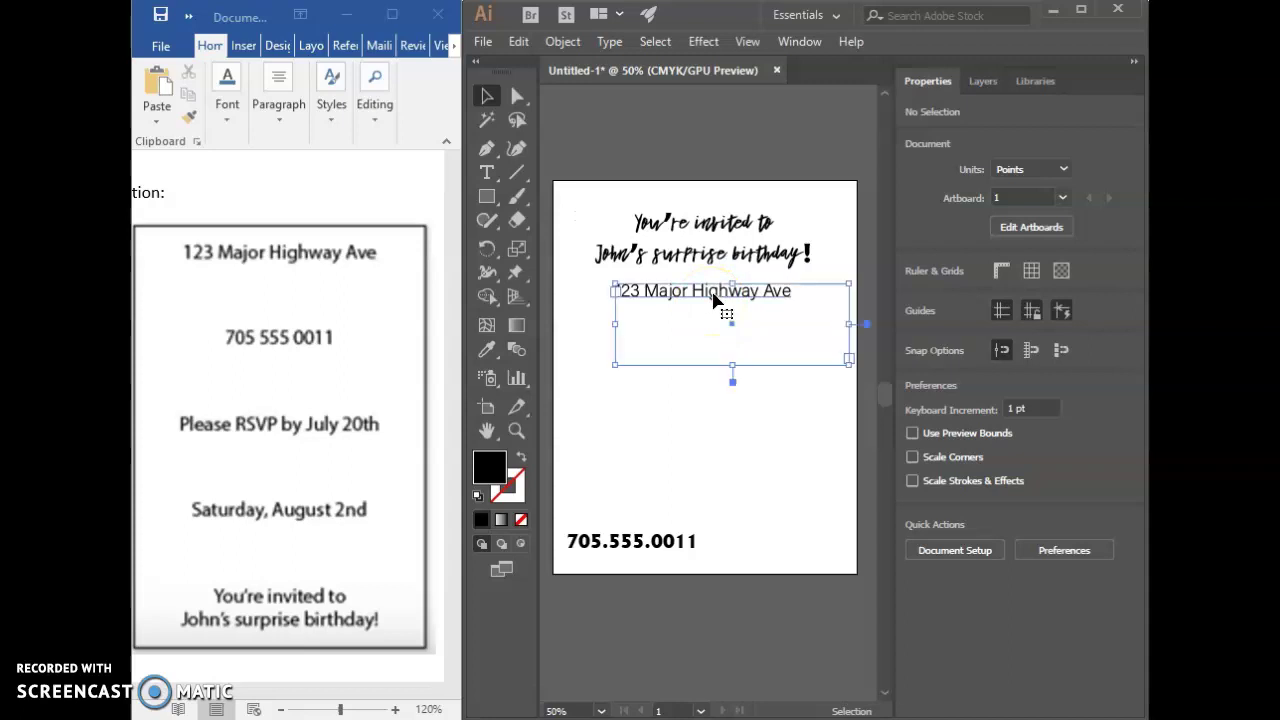
pyautogui.doubleClick(714, 291)
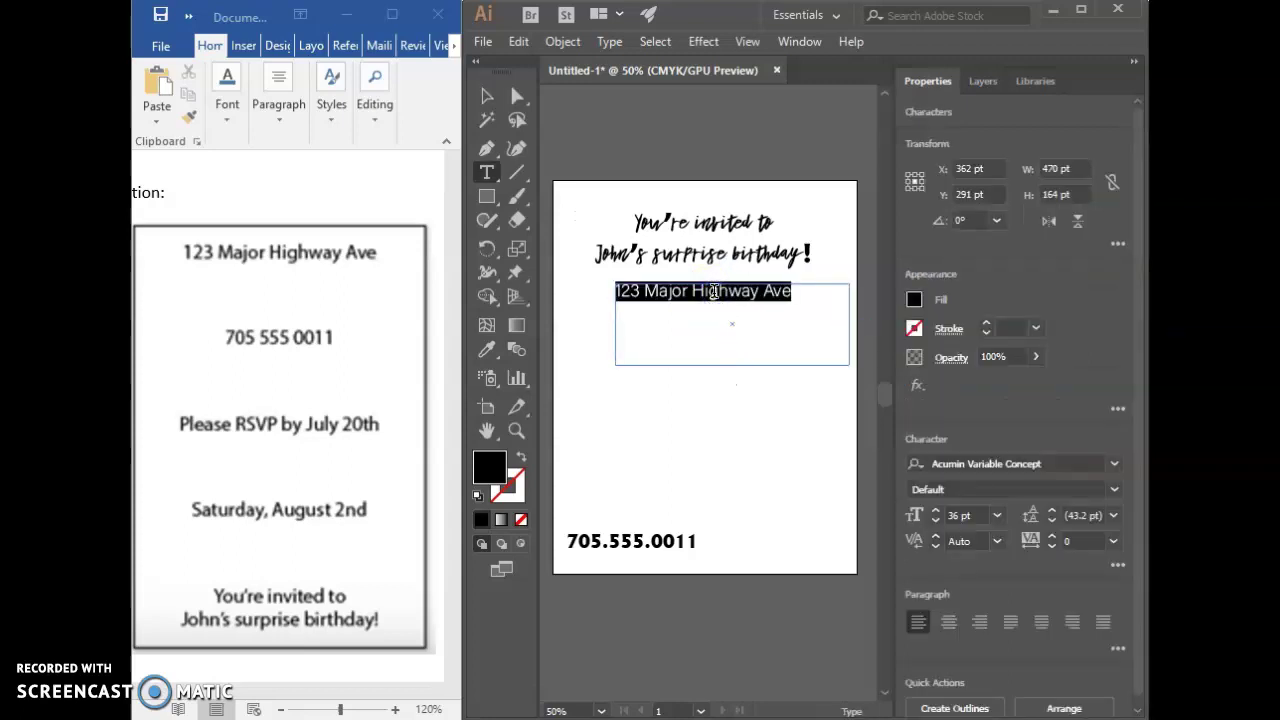
pyautogui.click(1010, 464)
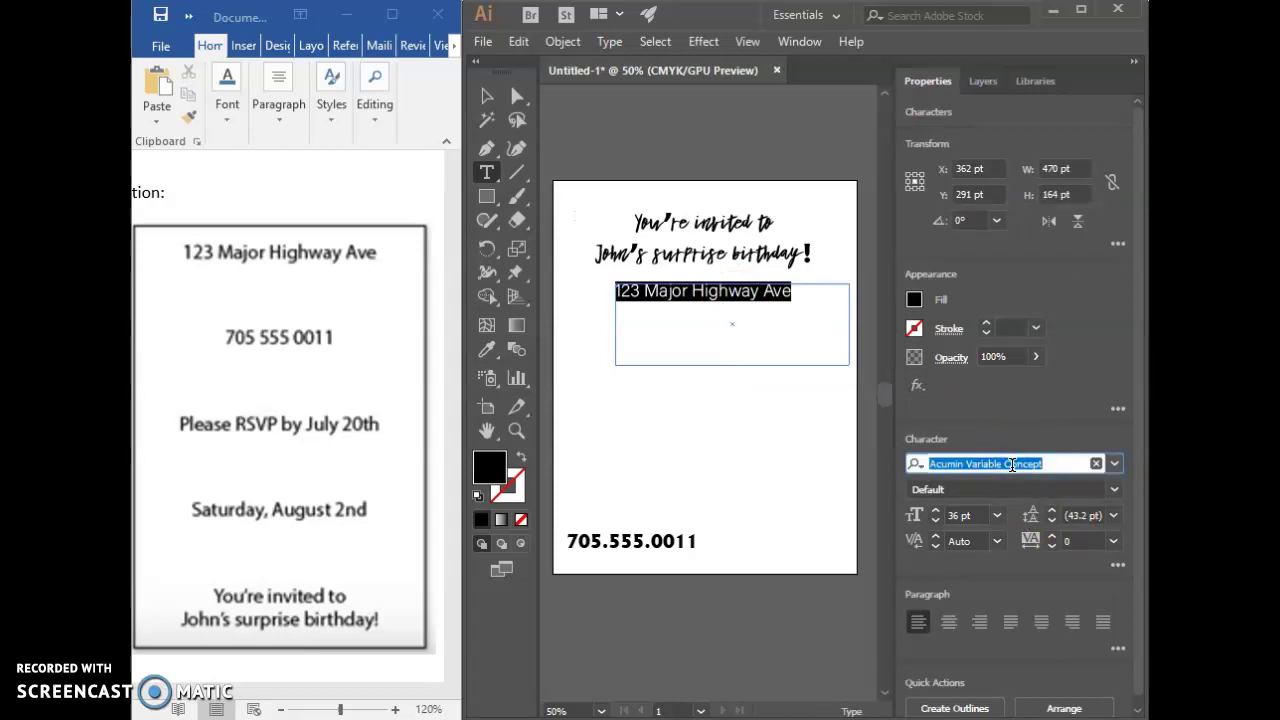
pyautogui.write('Minion')
pyautogui.press('Return')
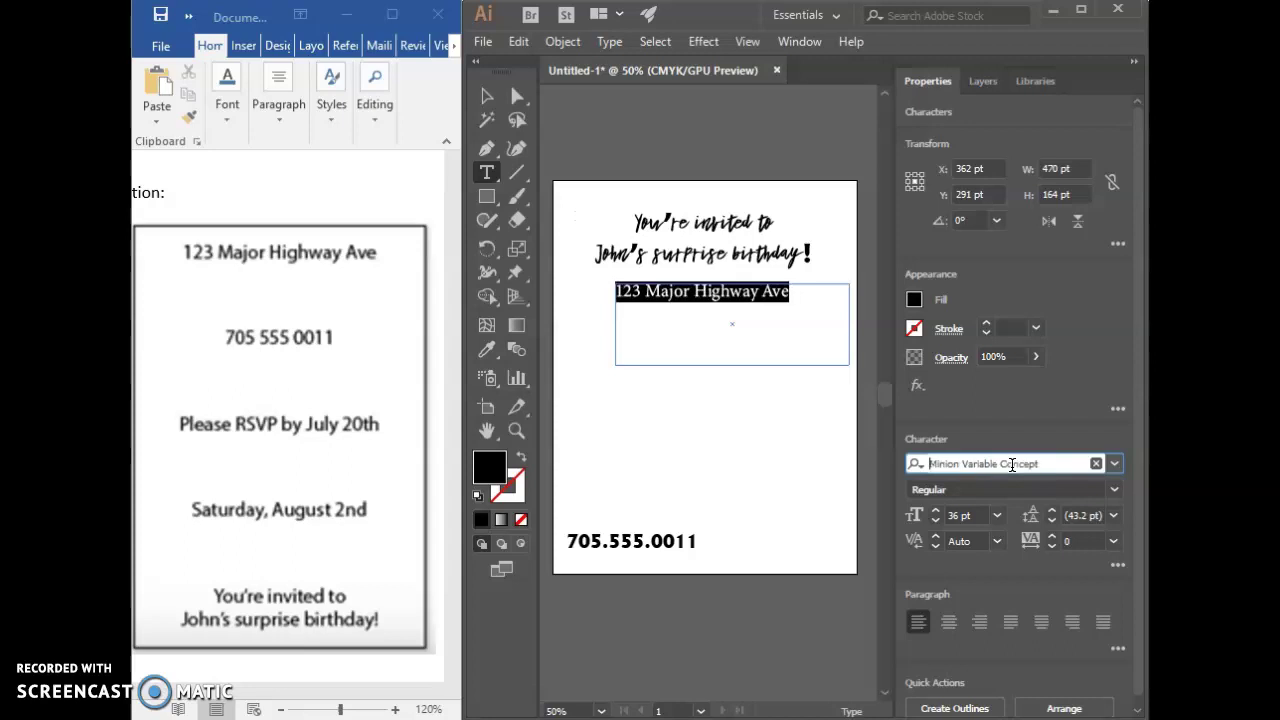
pyautogui.press('Down')
pyautogui.press('Down')
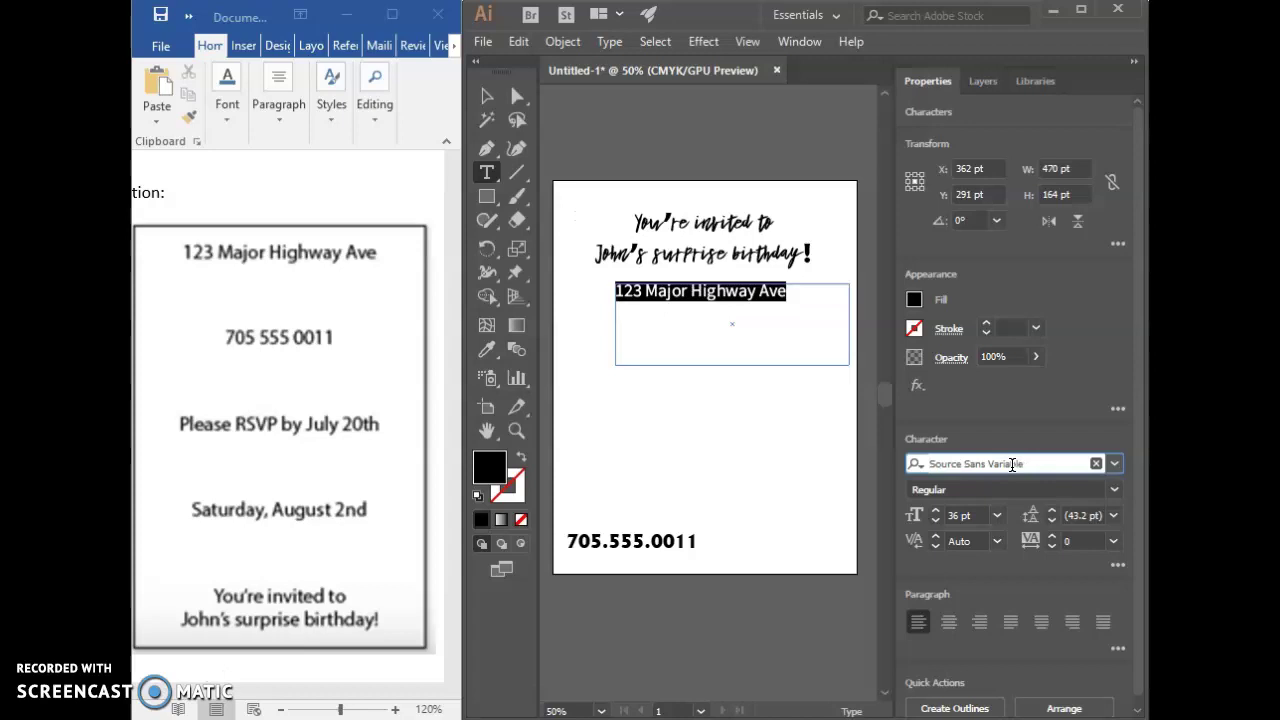
pyautogui.press('Down')
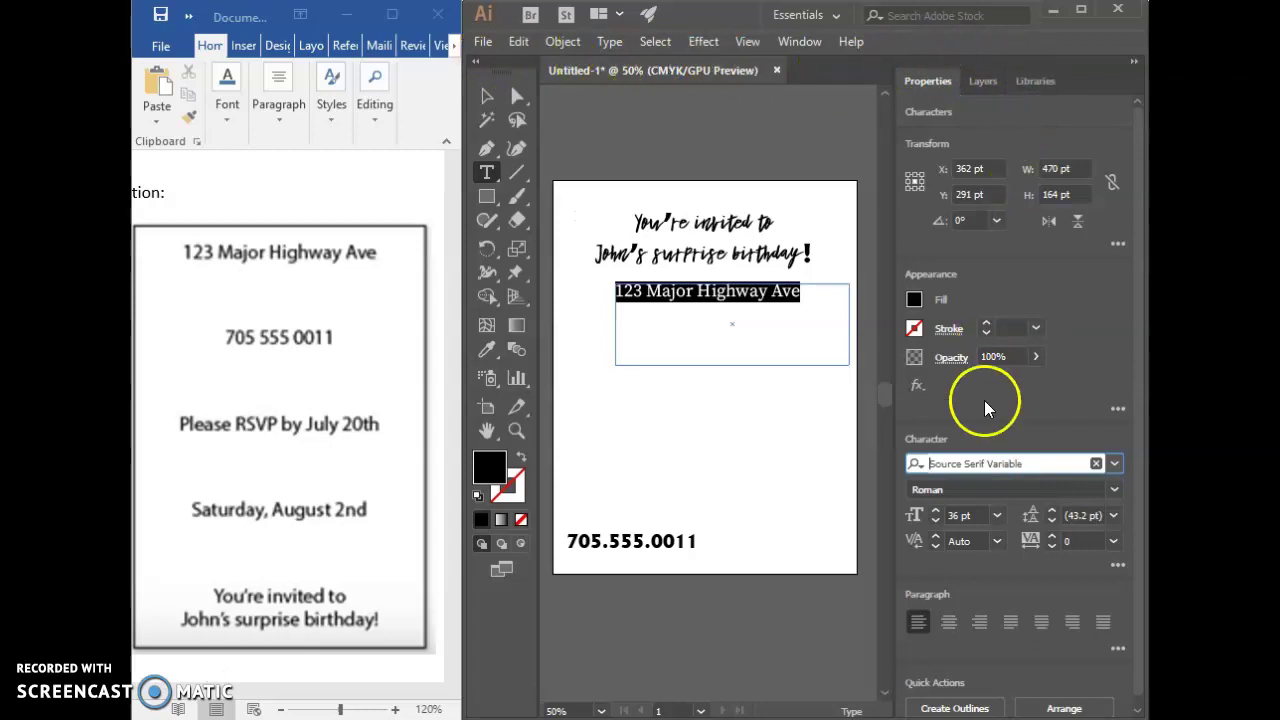
# Try further fonts on the address line, including 2Tech, 28 Days Later, Aardvark Cafe and Accidental Presidency.
pyautogui.press('Down')
pyautogui.press('Down')
pyautogui.press('Down')
pyautogui.press('Down')
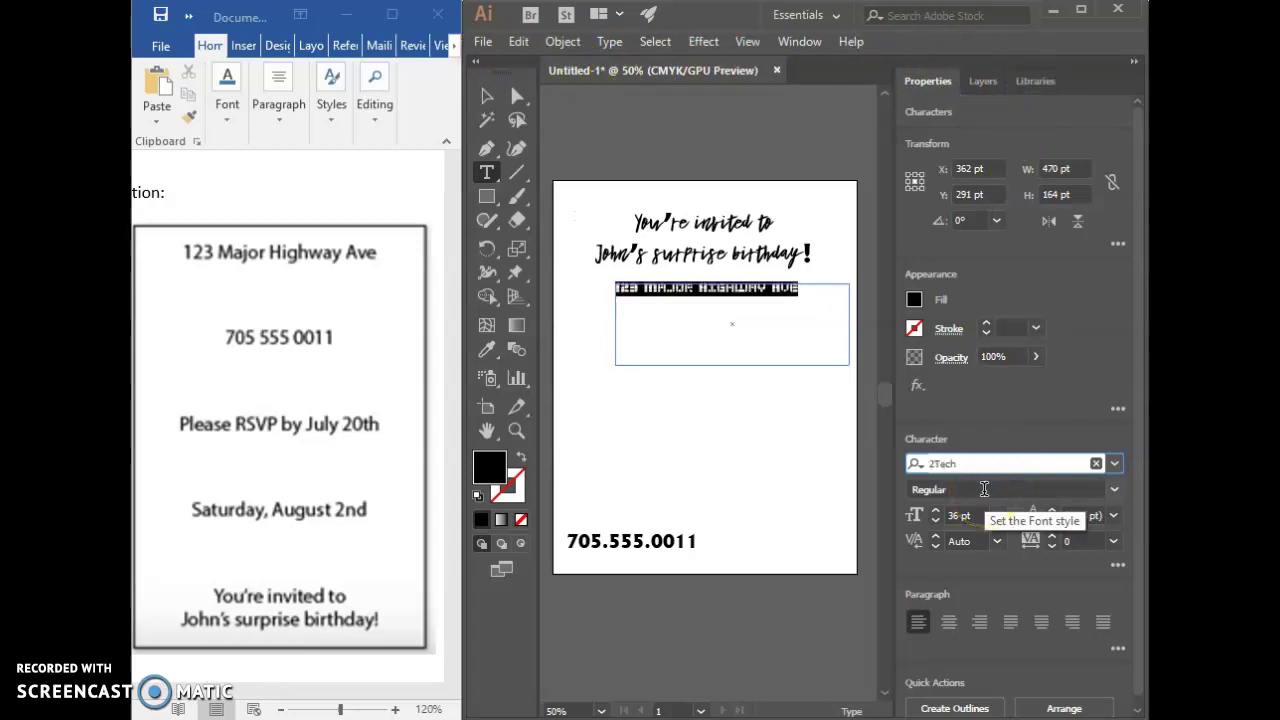
pyautogui.press('Down')
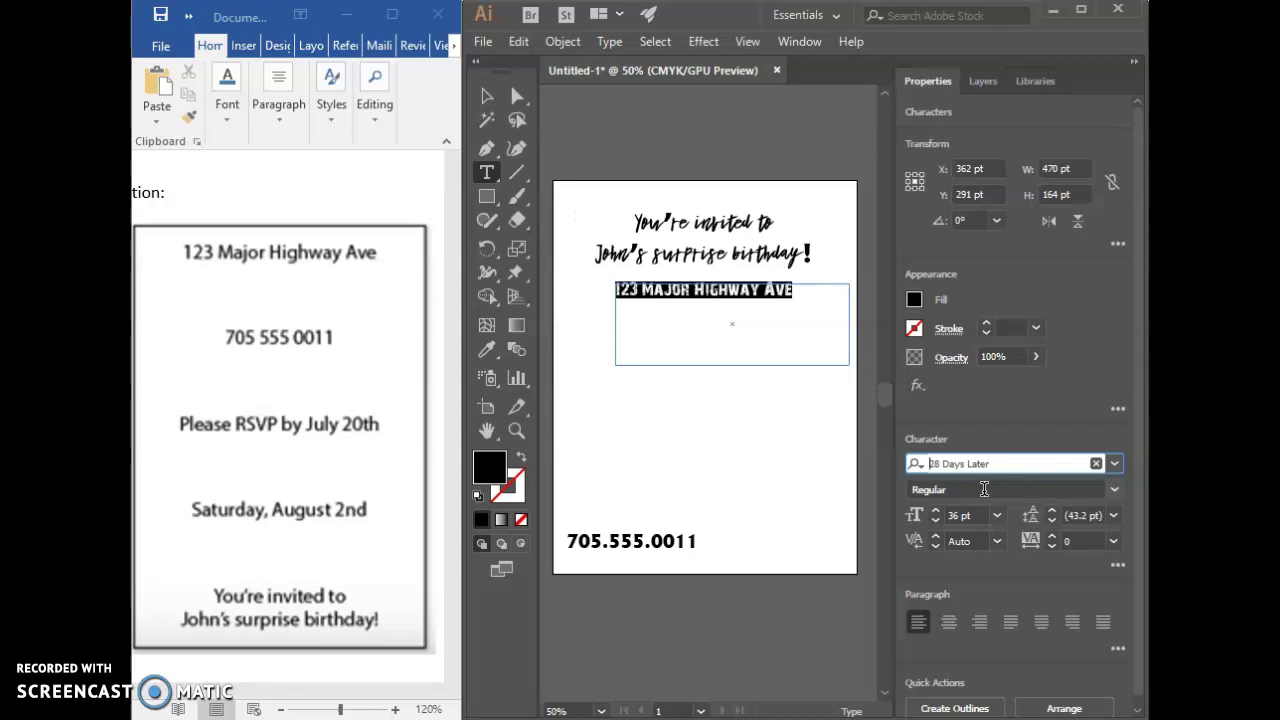
pyautogui.press('Down')
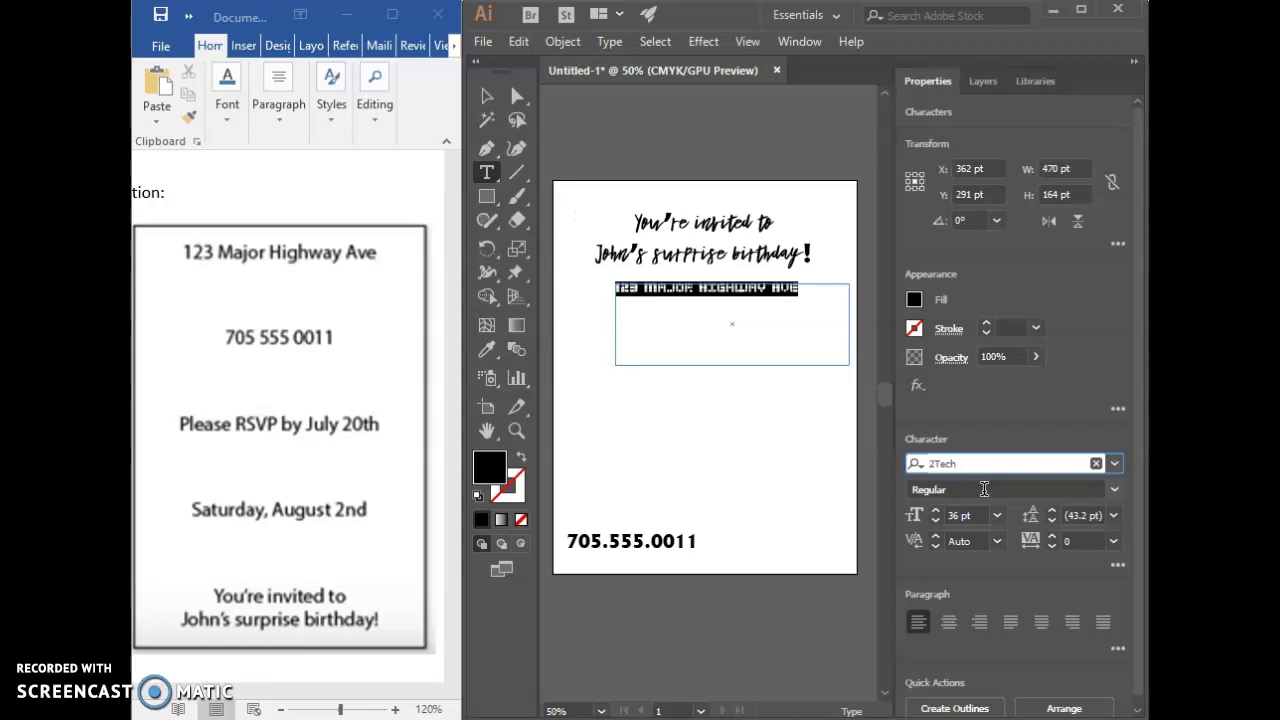
pyautogui.press('Down')
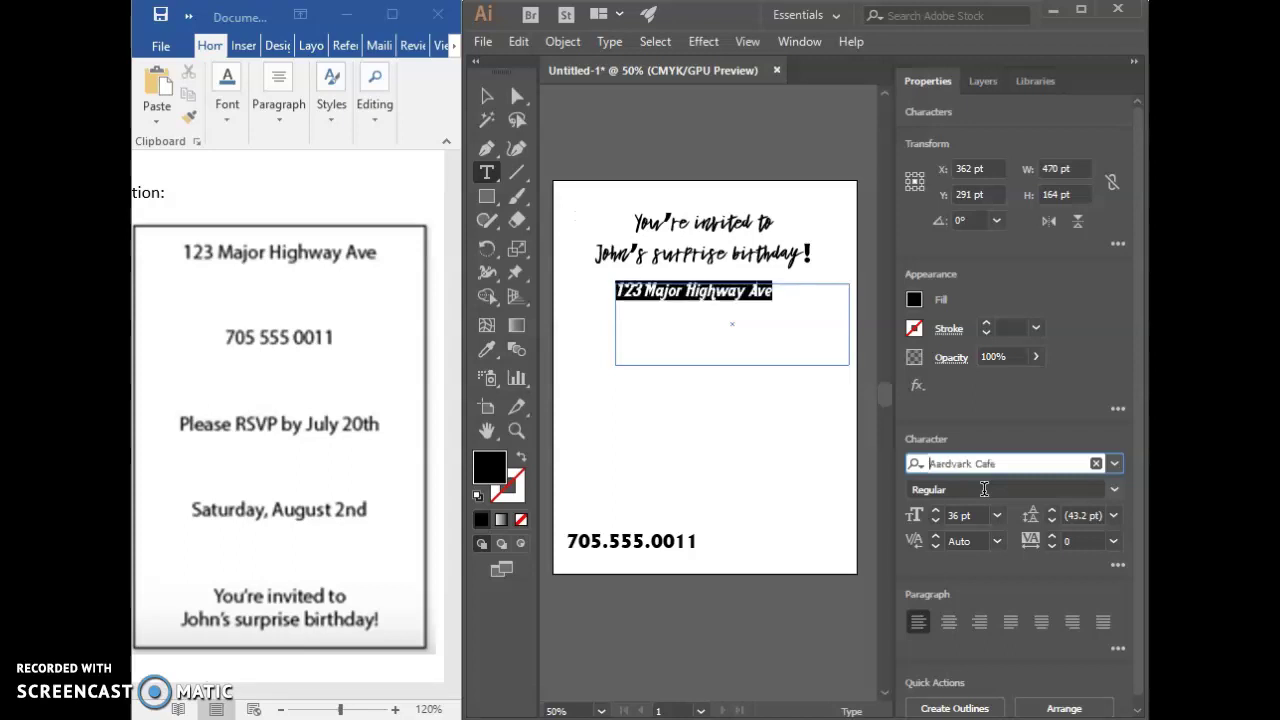
pyautogui.press('Down')
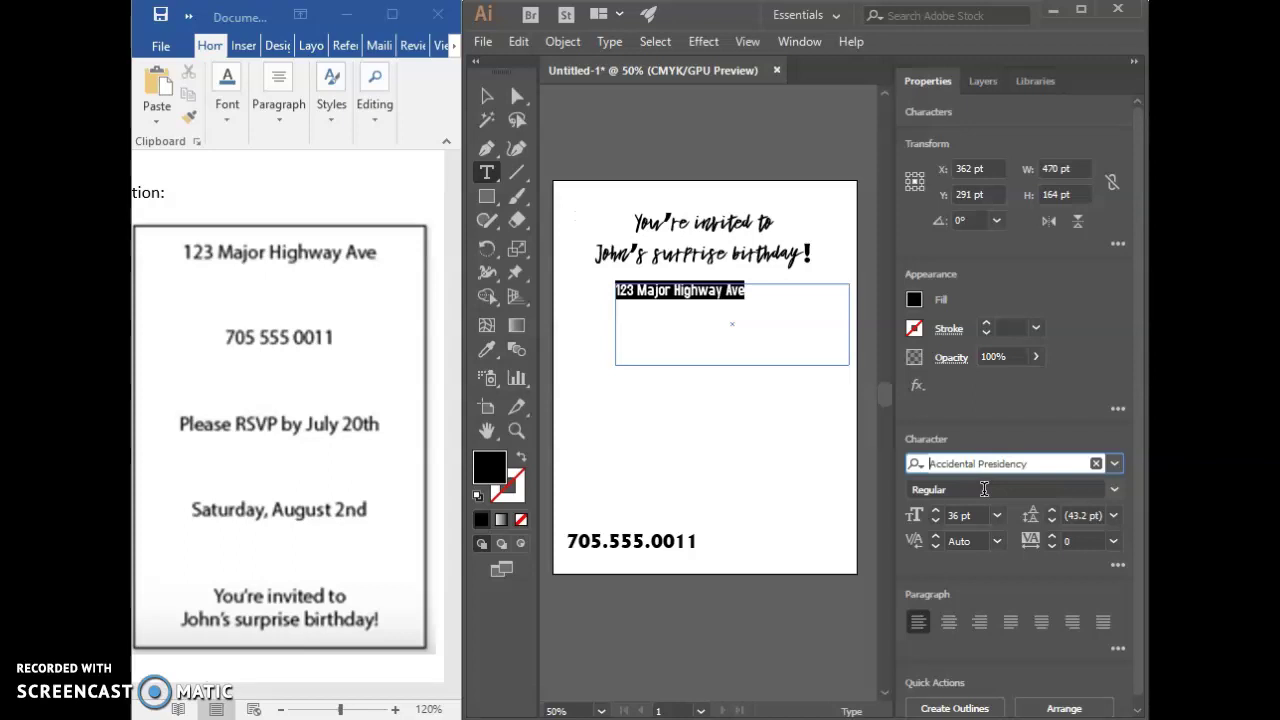
# Set the address line's font to Segoe UI Emoji.
pyautogui.click(997, 465)
pyautogui.click(946, 463)
pyautogui.write('28 Days Later')
pyautogui.press('Up')
pyautogui.press('Up')
pyautogui.press('Up')
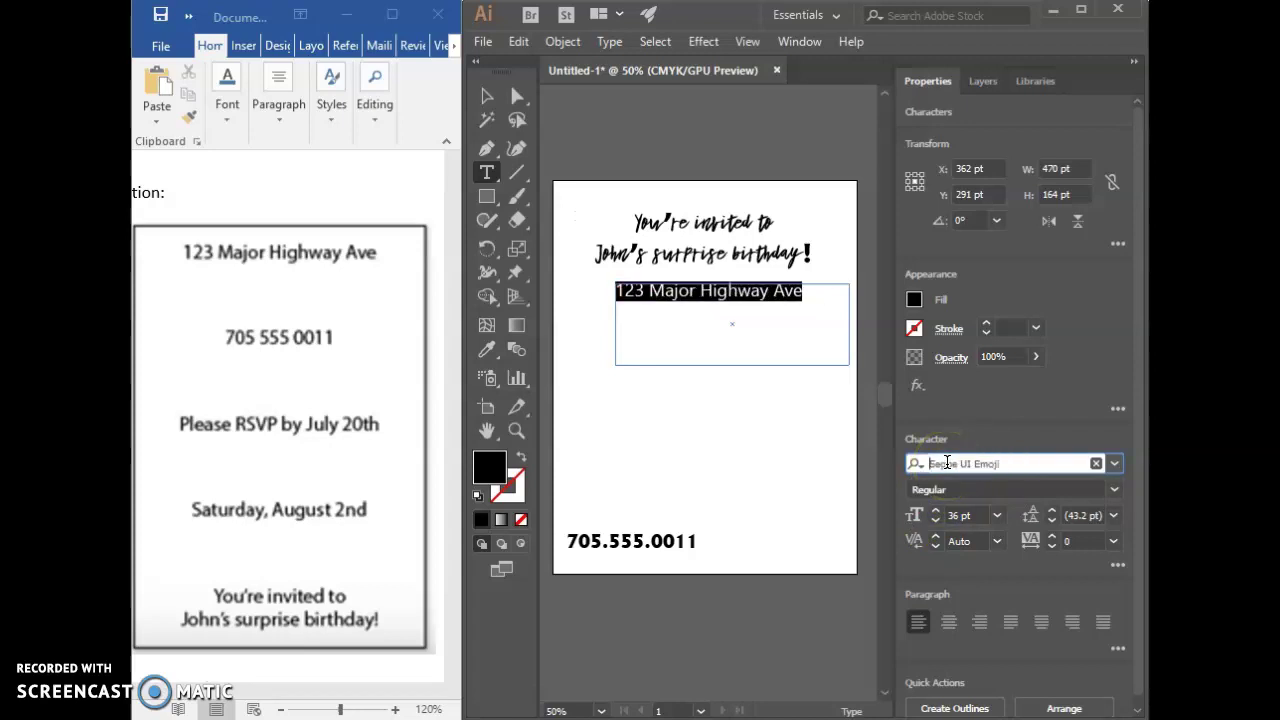
pyautogui.click(780, 314)
pyautogui.click(750, 304)
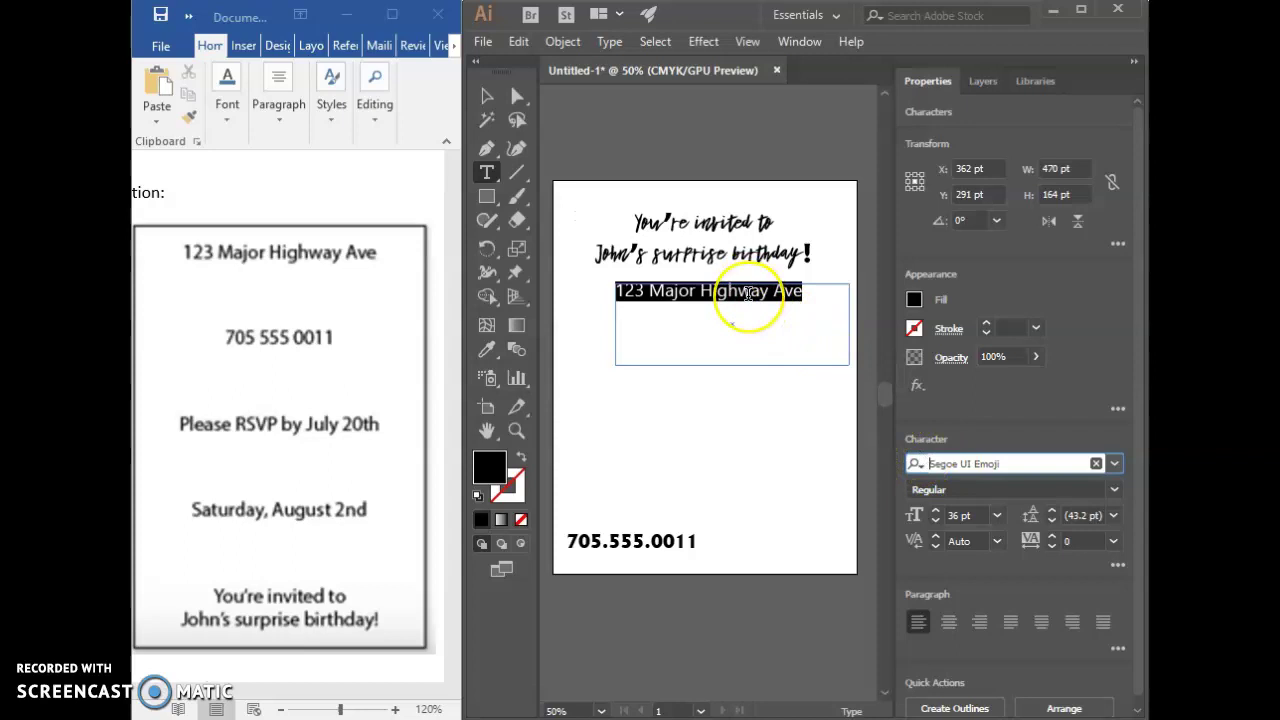
pyautogui.click(731, 312)
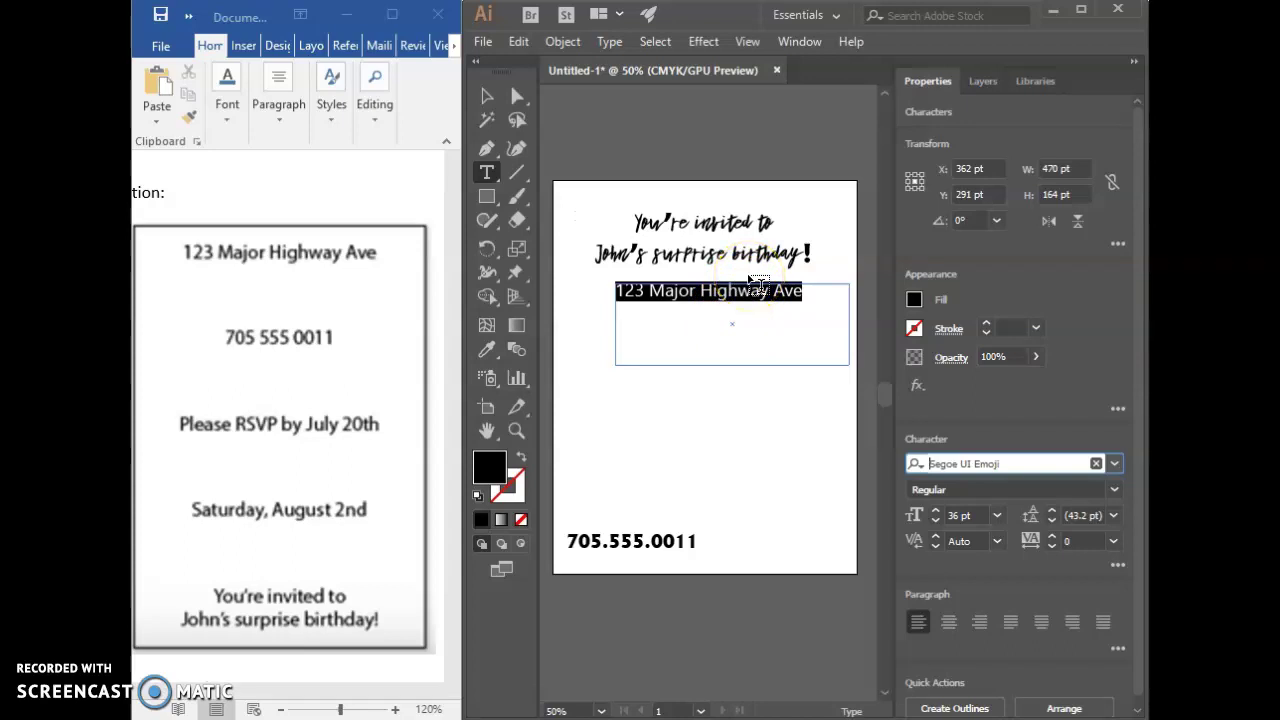
# Move the address text area slightly up, closer to the birthday invitation above it.
pyautogui.click(486, 95)
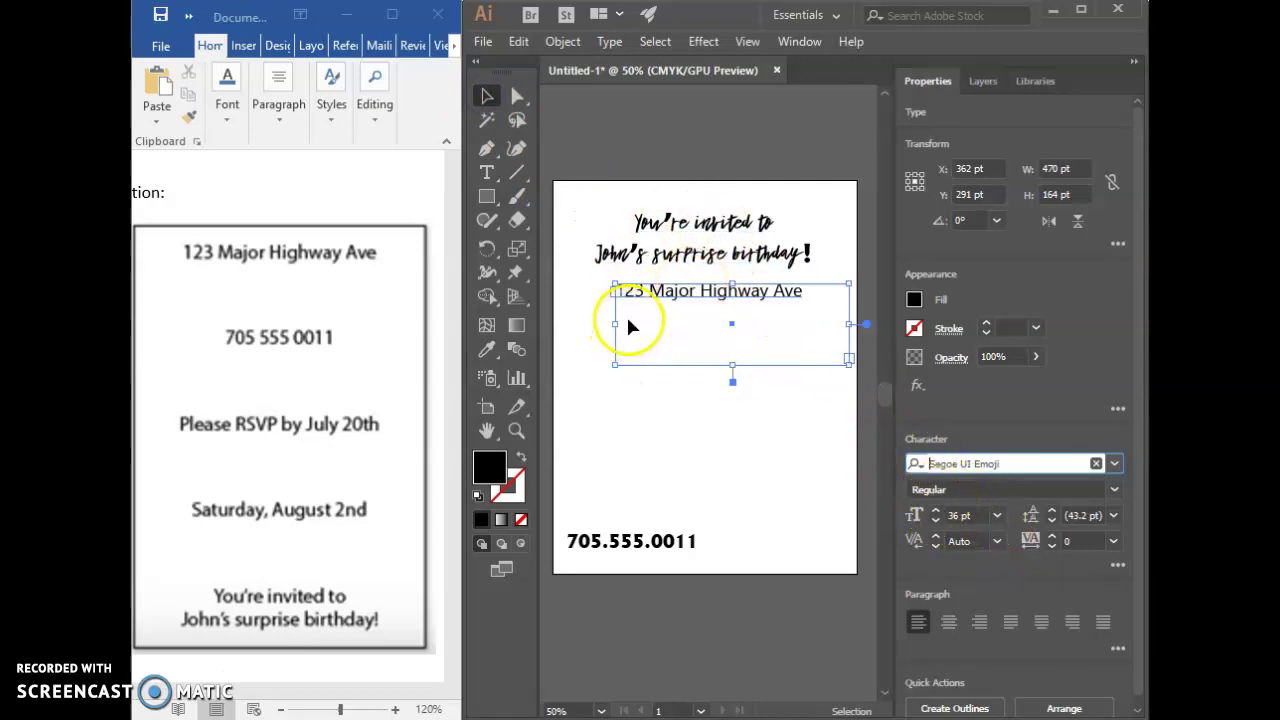
pyautogui.click(583, 317)
pyautogui.moveTo(667, 297); pyautogui.dragTo(668, 290)
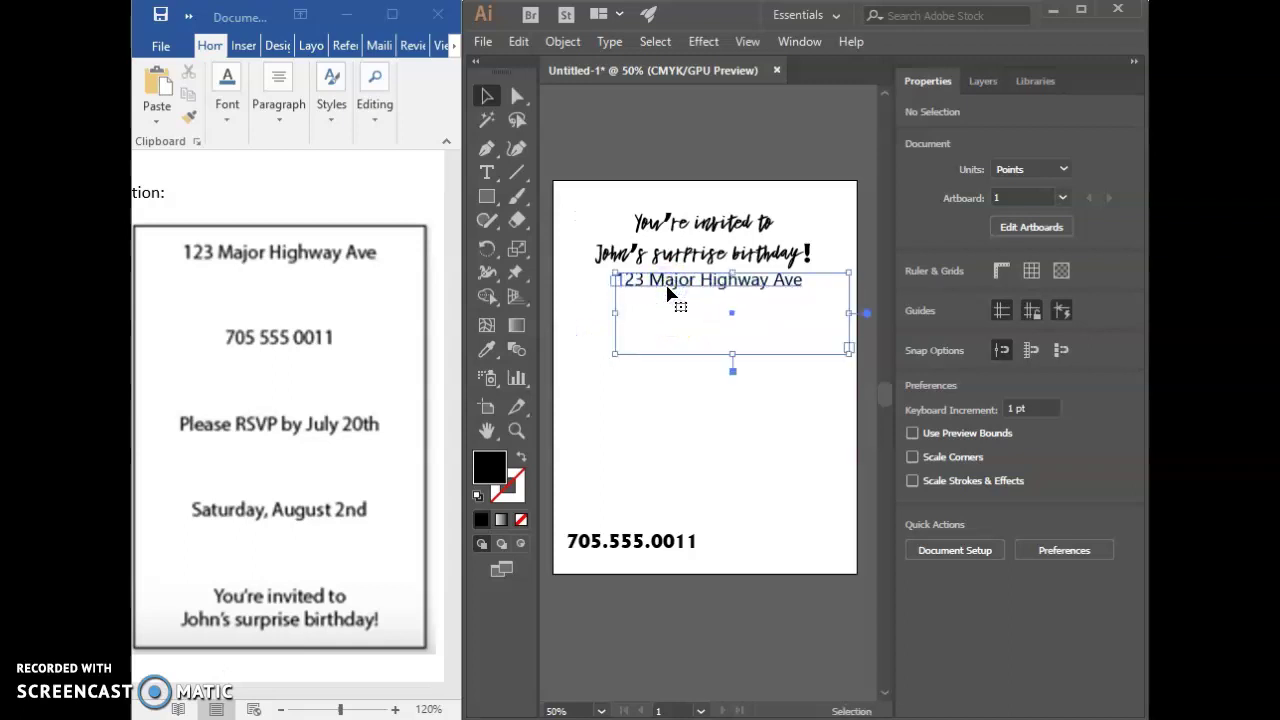
# Move the phone number from the artboard's lower part to directly beneath the address, centred under its line.
pyautogui.click(643, 533)
pyautogui.moveTo(634, 543); pyautogui.dragTo(706, 314)
pyautogui.click(661, 470)
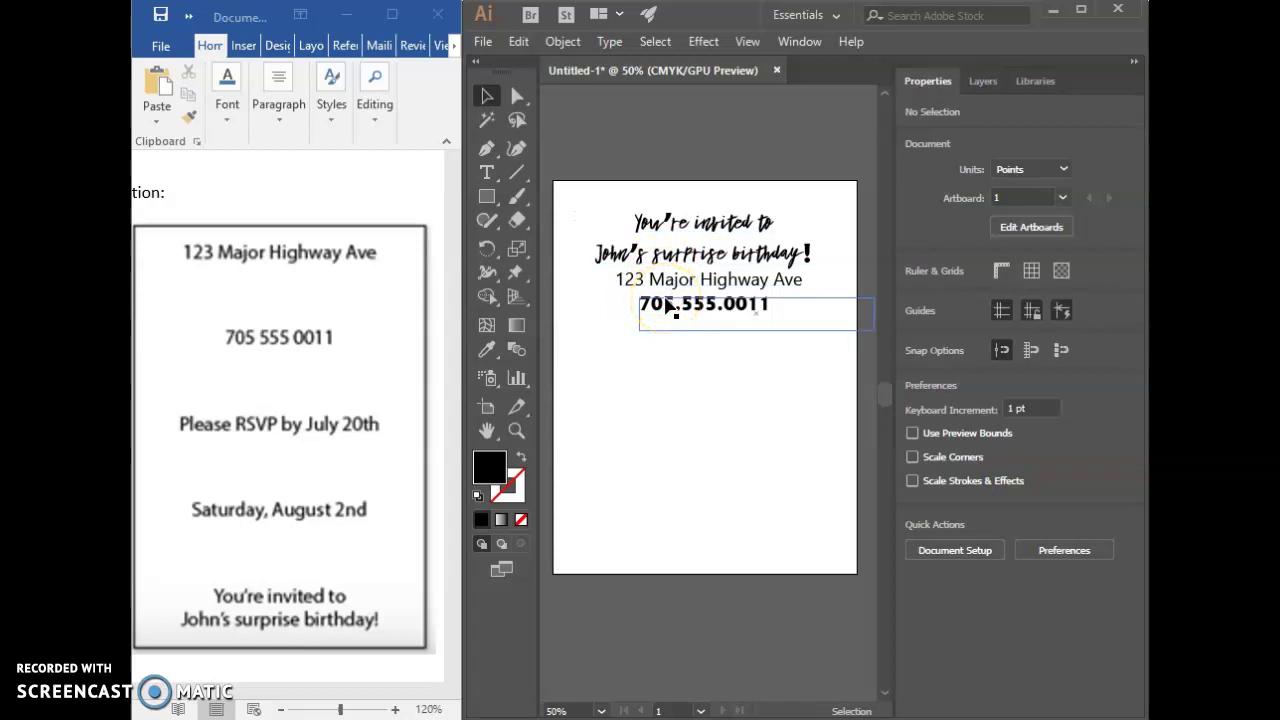
# Move the phone number to the artboard's lower edge and the address down towards the middle of the artboard.
pyautogui.click(650, 360)
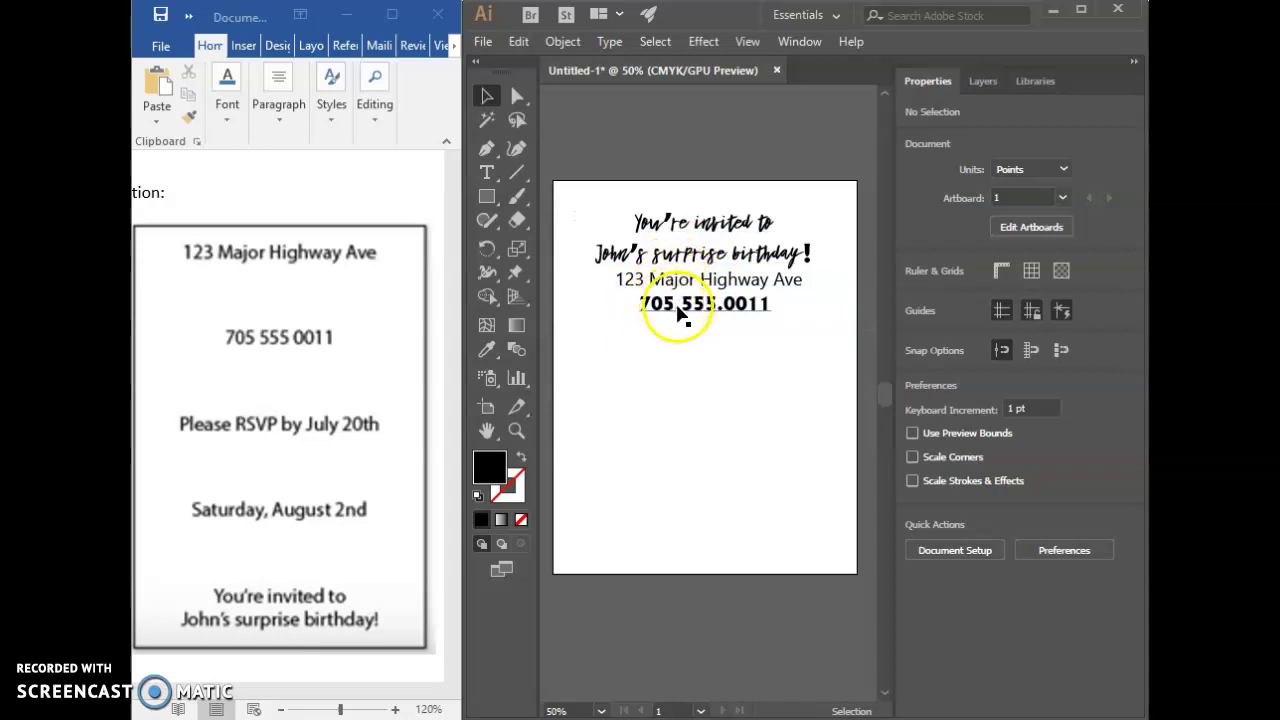
pyautogui.click(670, 310)
pyautogui.moveTo(668, 312); pyautogui.dragTo(672, 552)
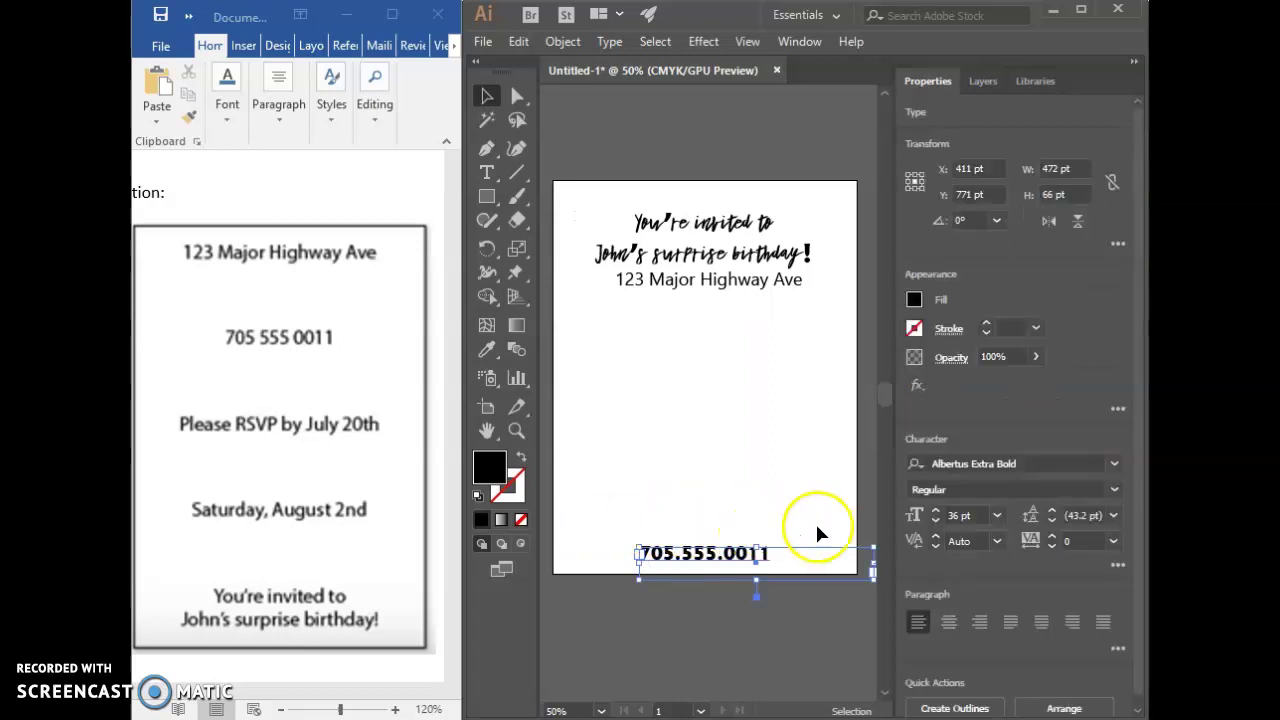
pyautogui.moveTo(674, 288); pyautogui.dragTo(667, 369)
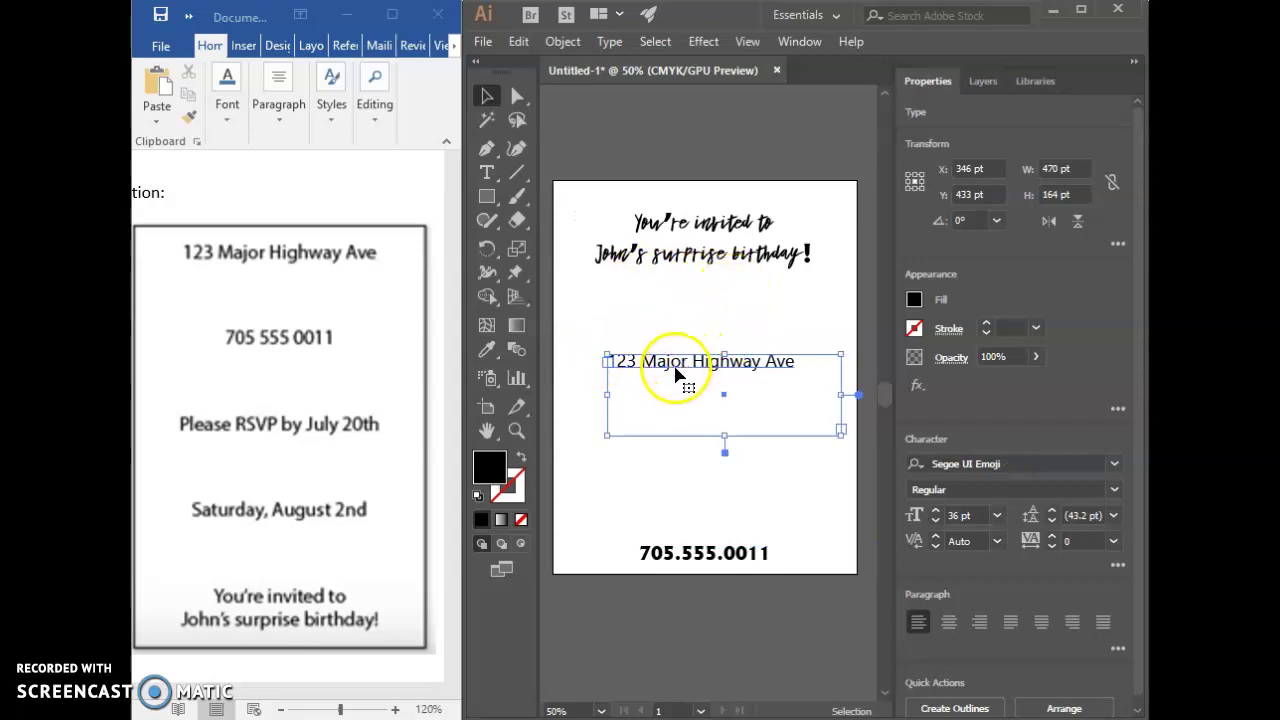
pyautogui.click(690, 258)
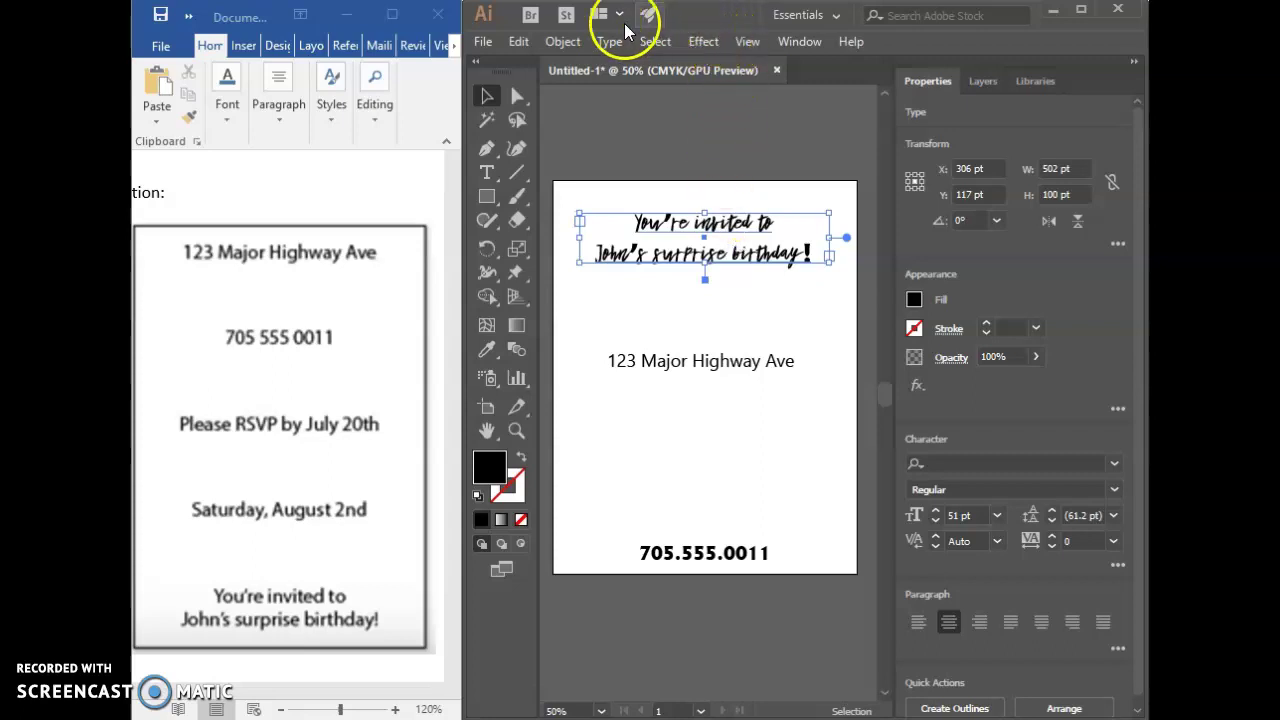
pyautogui.click(563, 42)
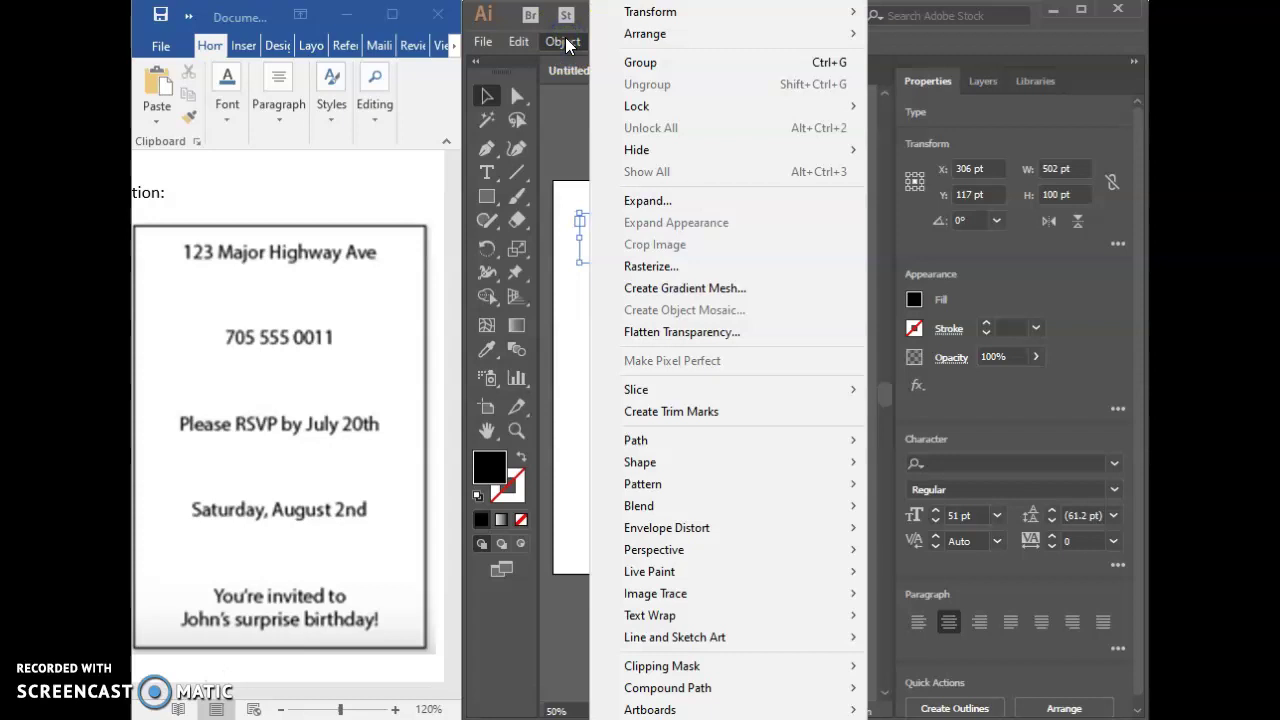
pyautogui.click(565, 42)
pyautogui.click(559, 194)
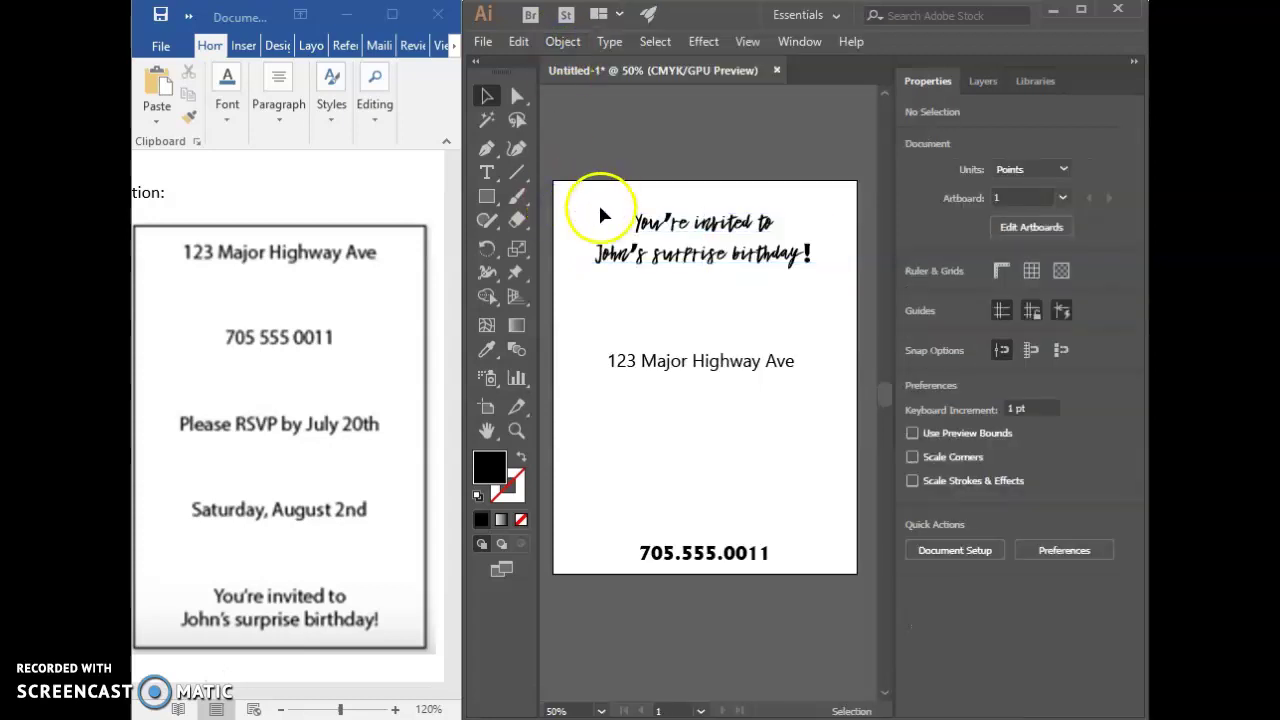
# Try the left, centre and right horizontal alignments on all three text areas together.
pyautogui.moveTo(591, 193); pyautogui.dragTo(816, 594)
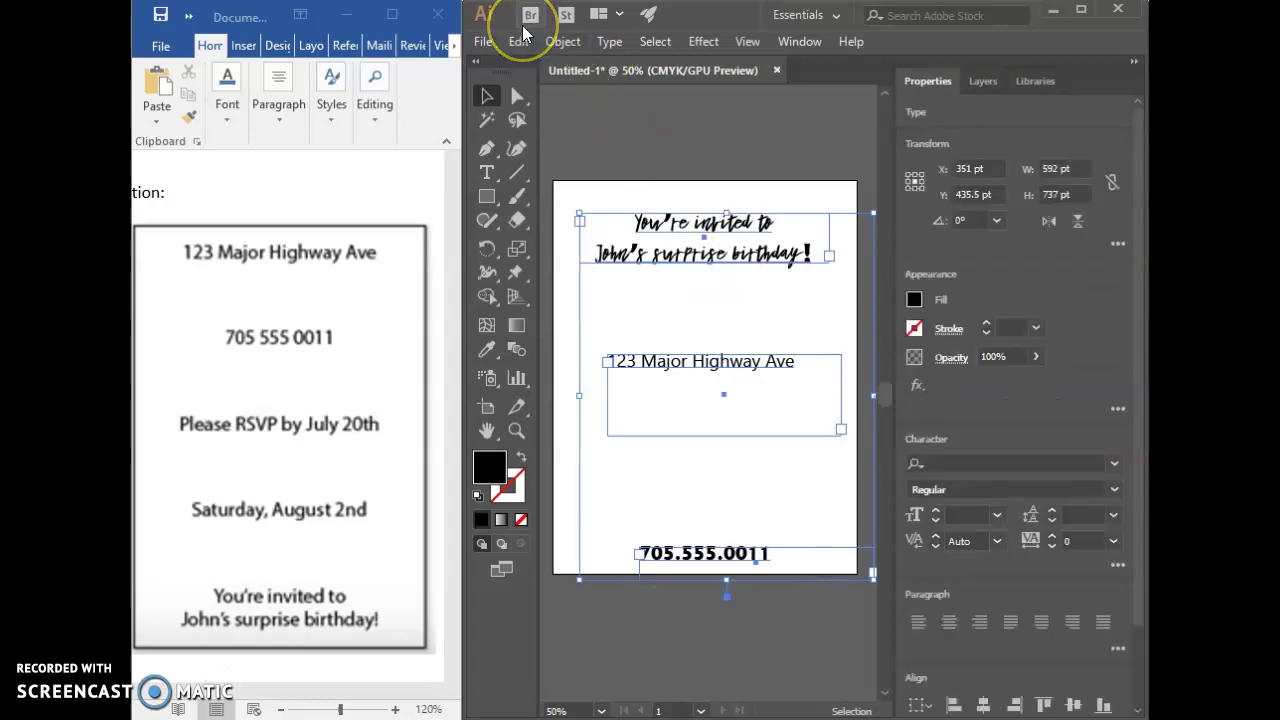
pyautogui.click(562, 41)
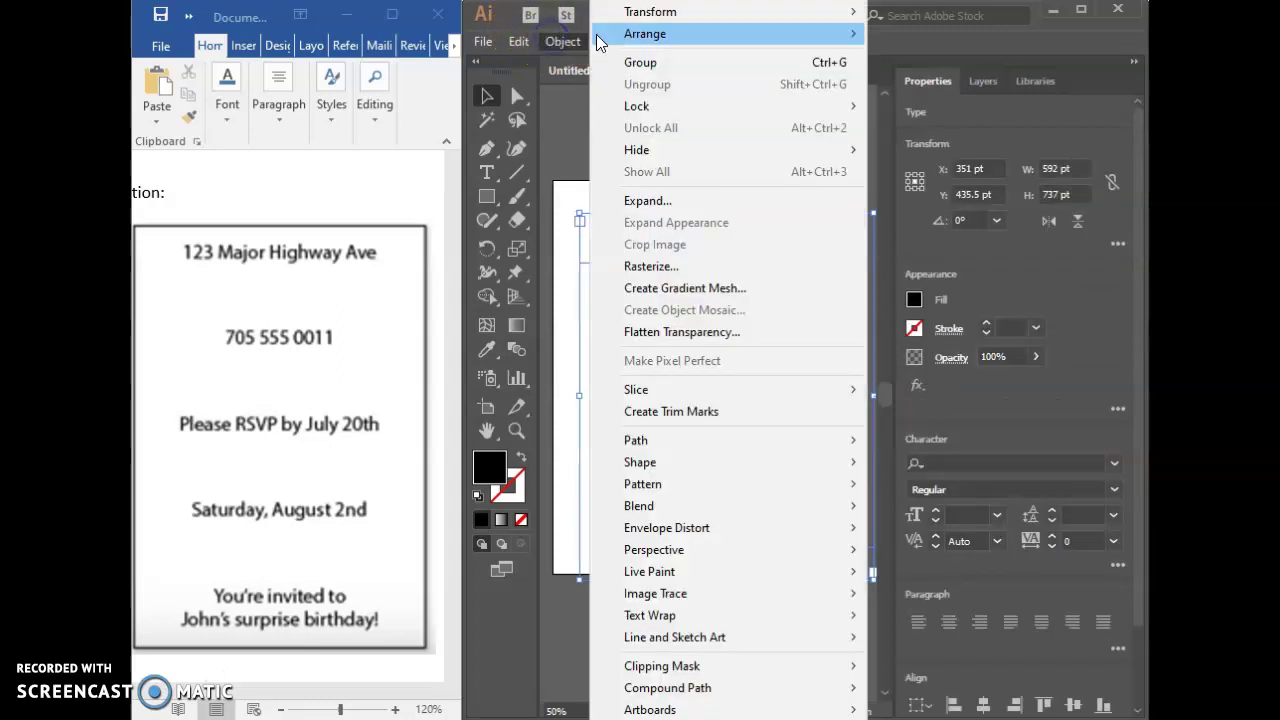
pyautogui.moveTo(641, 40)
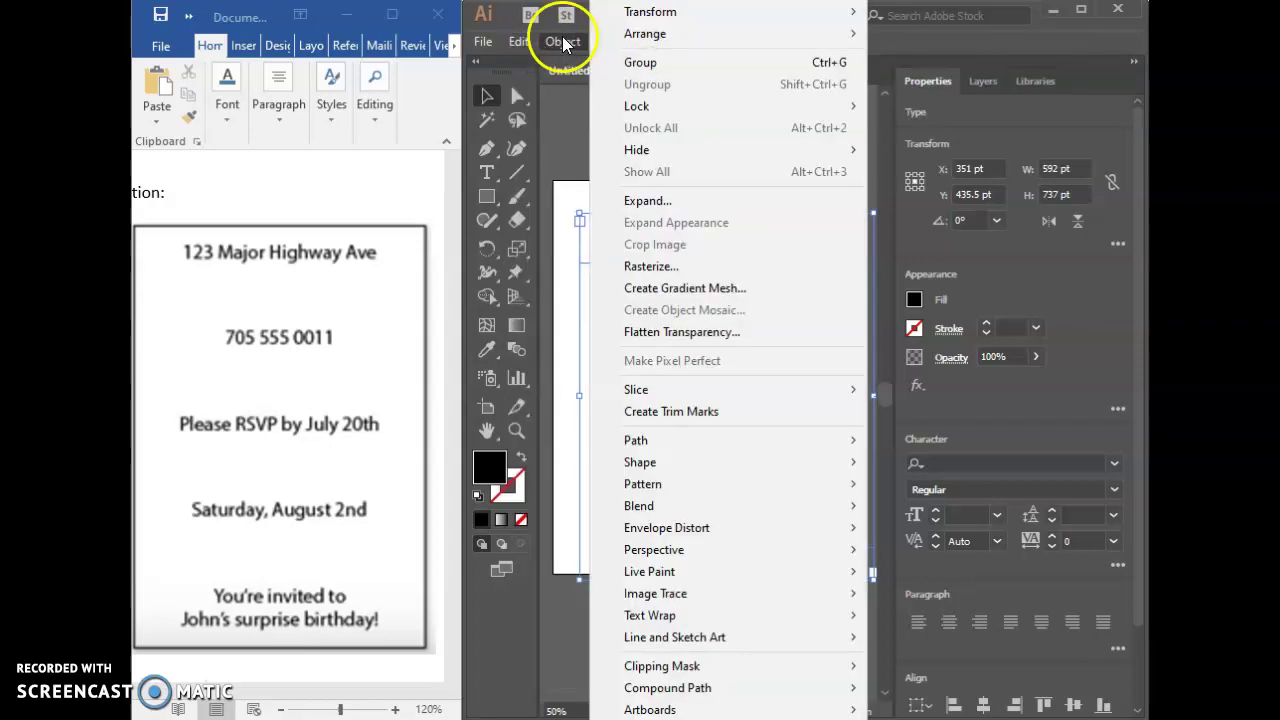
pyautogui.click(917, 32)
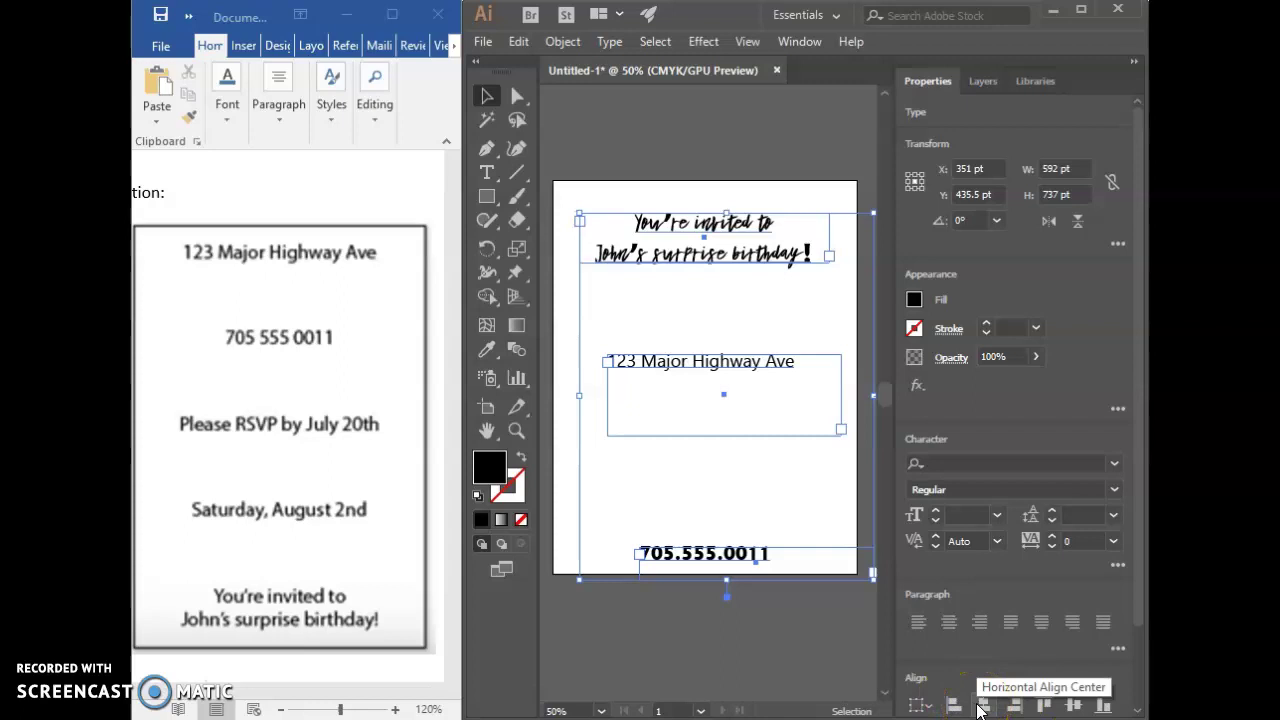
pyautogui.scroll(-3, 980, 708)
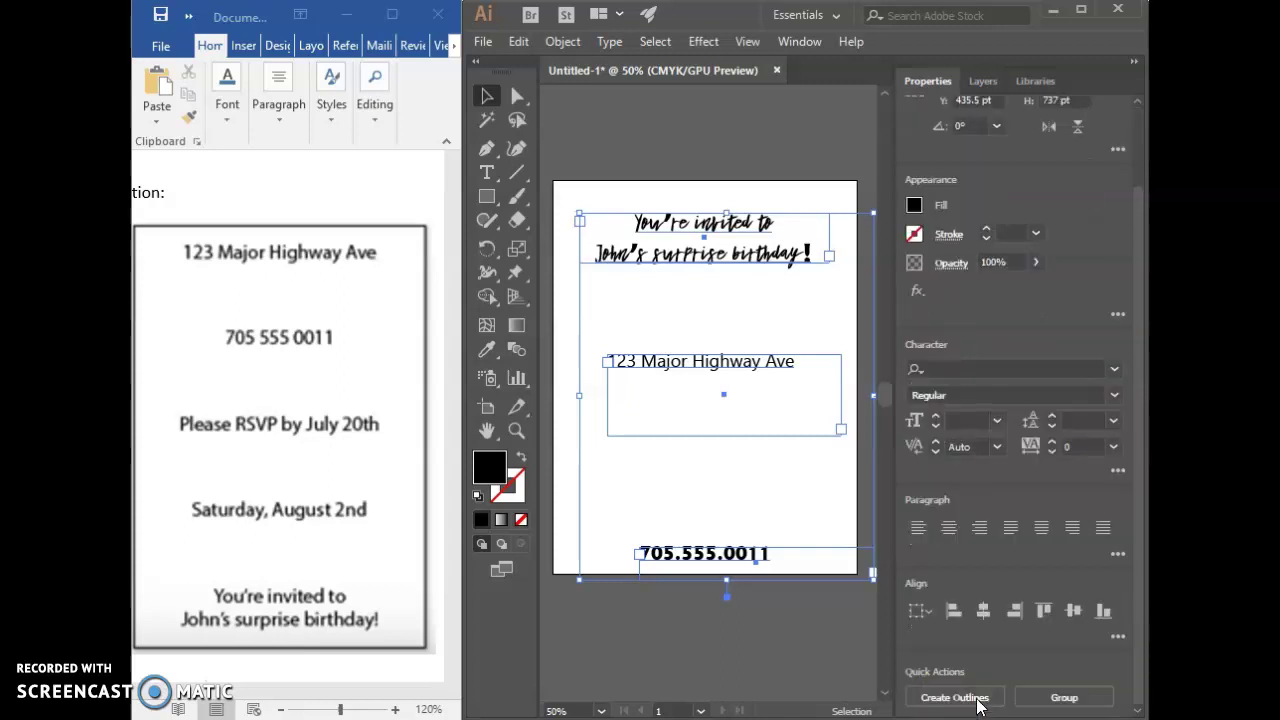
pyautogui.click(953, 612)
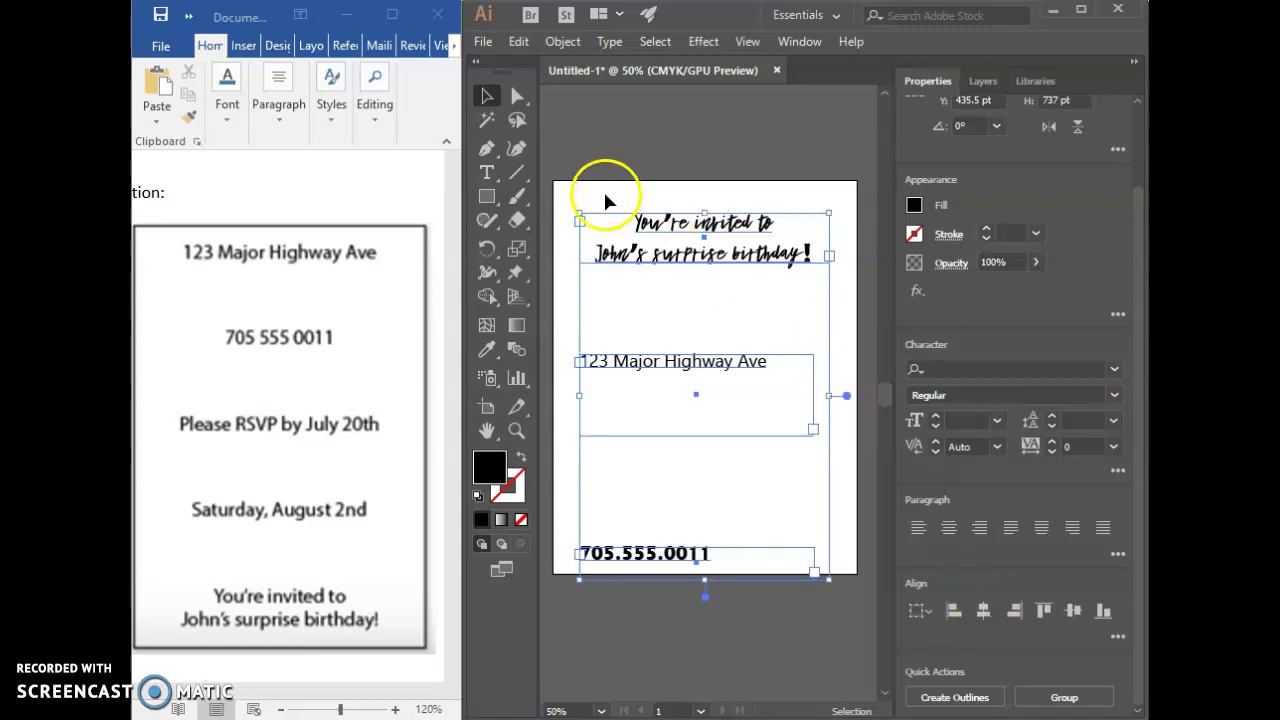
pyautogui.click(978, 615)
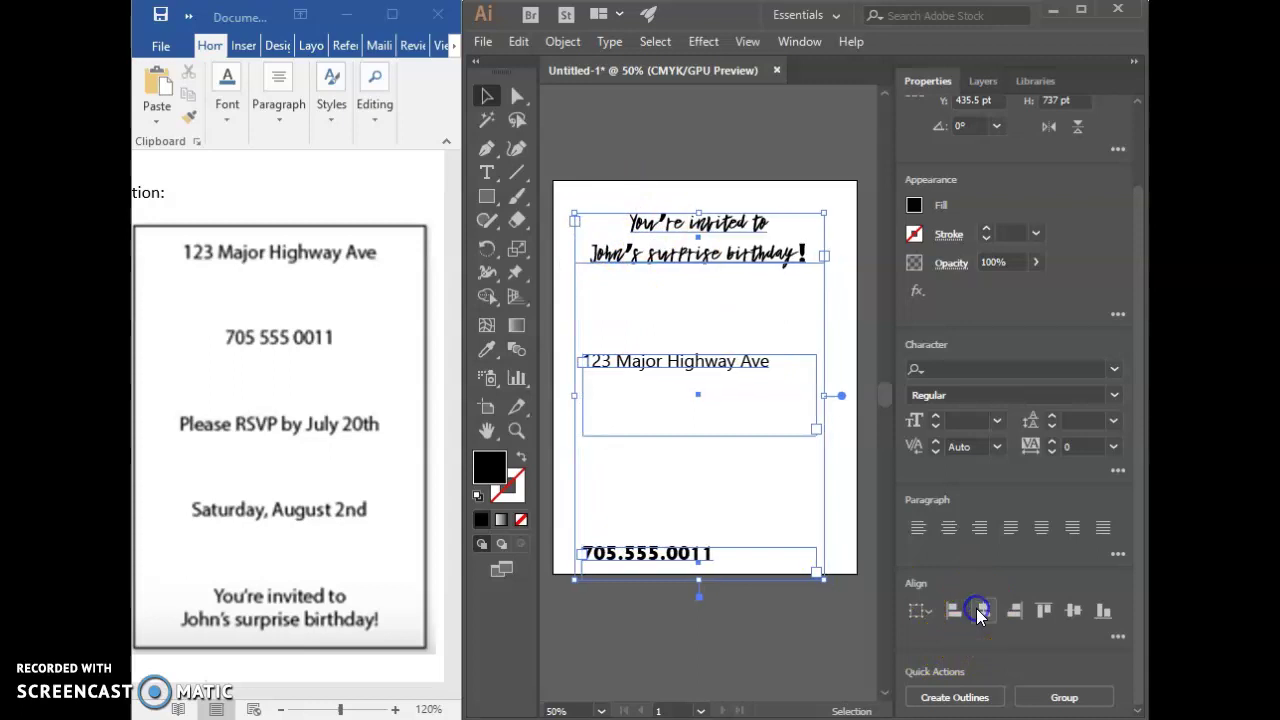
pyautogui.click(1018, 609)
# Try the top, centre and bottom vertical alignments on the three selected text areas.
pyautogui.click(1047, 612)
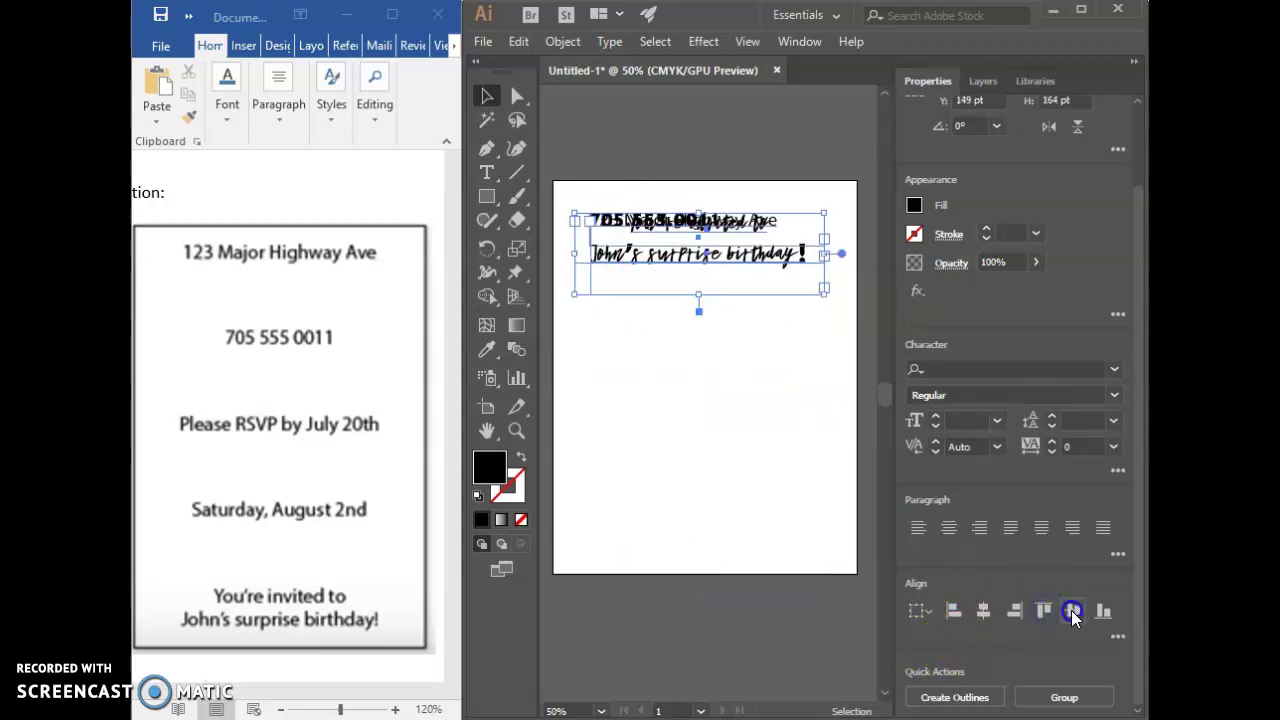
pyautogui.click(1072, 610)
pyautogui.click(1102, 612)
pyautogui.click(1070, 610)
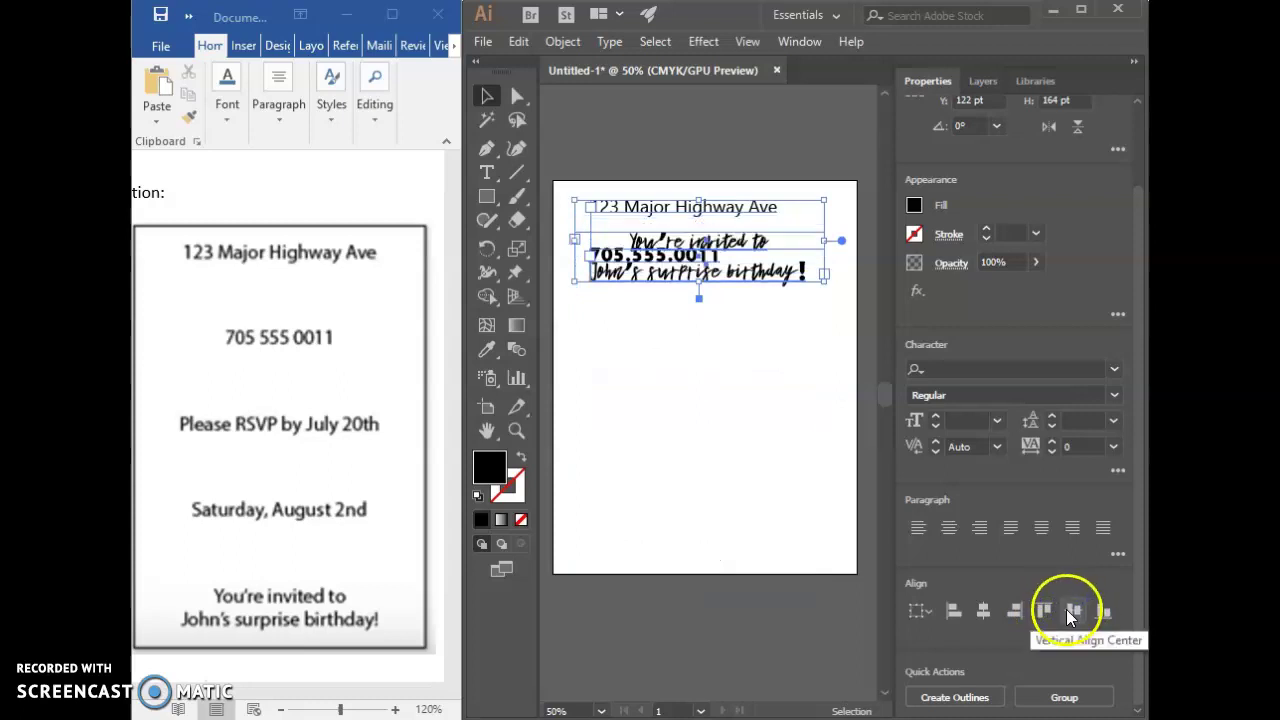
pyautogui.click(1016, 612)
pyautogui.click(920, 610)
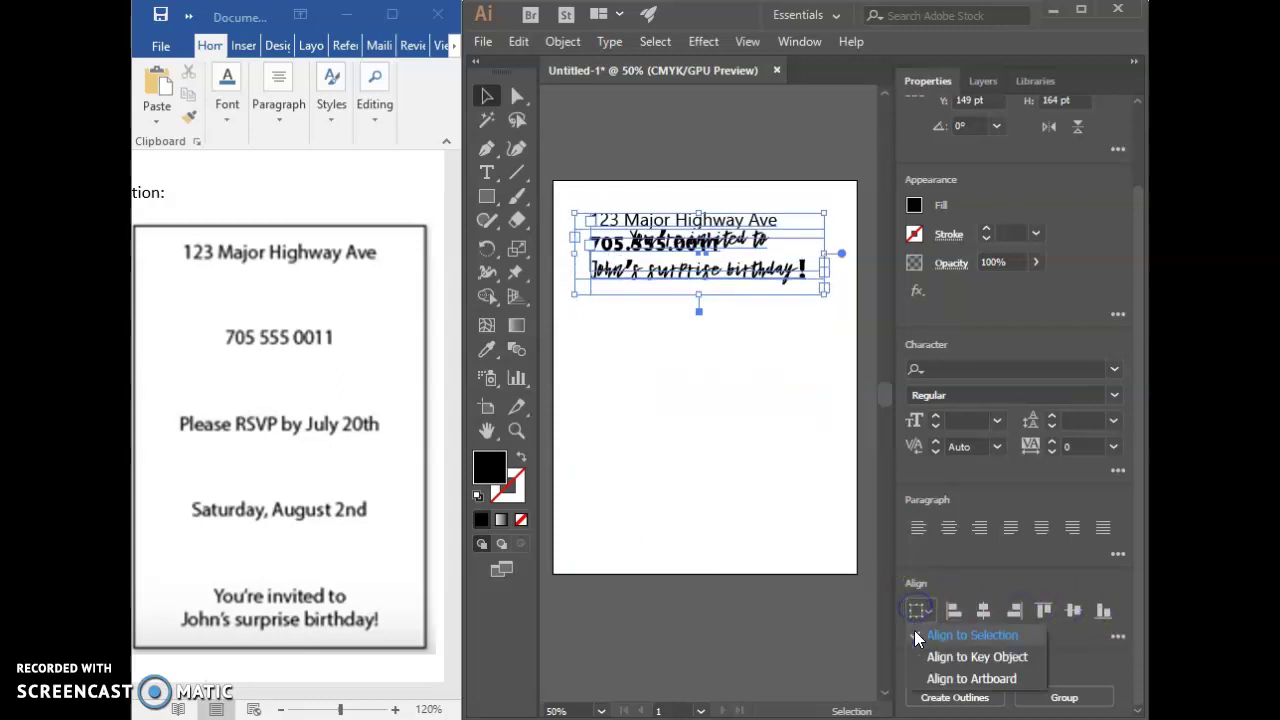
pyautogui.click(828, 624)
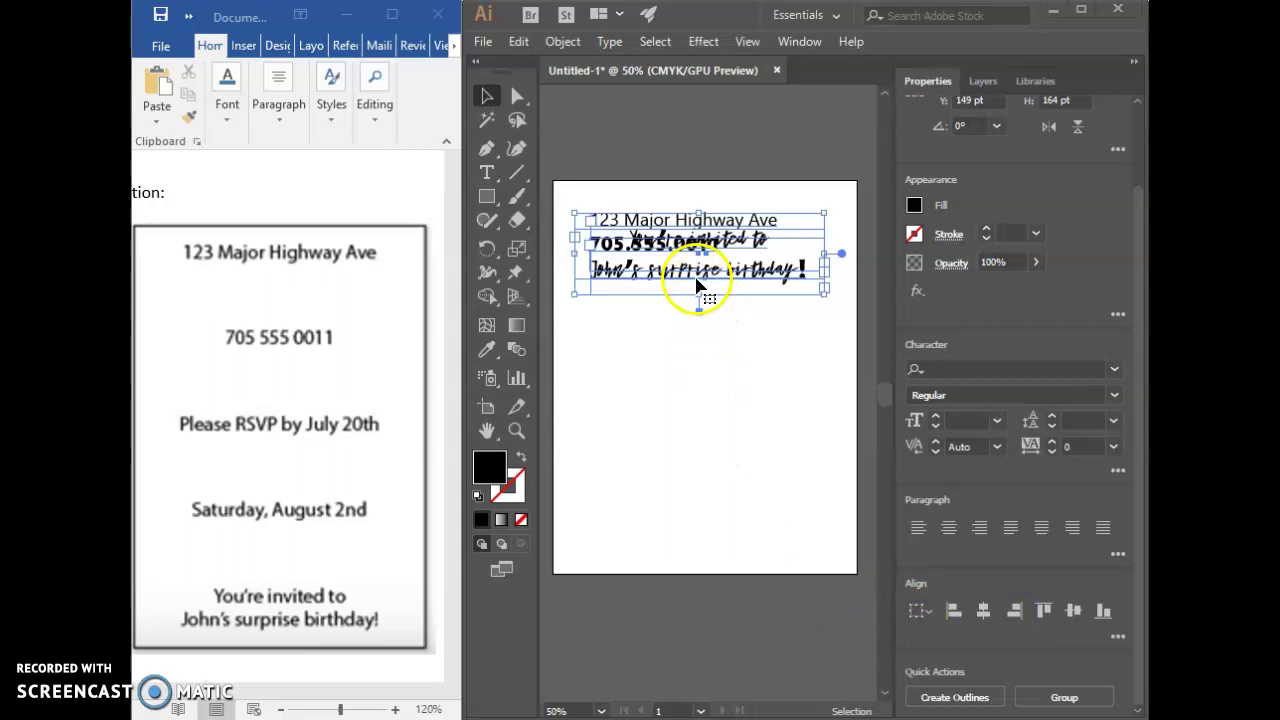
# Spread the overlapping text areas apart, with the invitation uppermost, the address mid-artboard and the phone number near the lower edge.
pyautogui.click(683, 372)
pyautogui.click(674, 423)
pyautogui.moveTo(652, 268); pyautogui.dragTo(688, 540)
pyautogui.moveTo(663, 220); pyautogui.dragTo(666, 265)
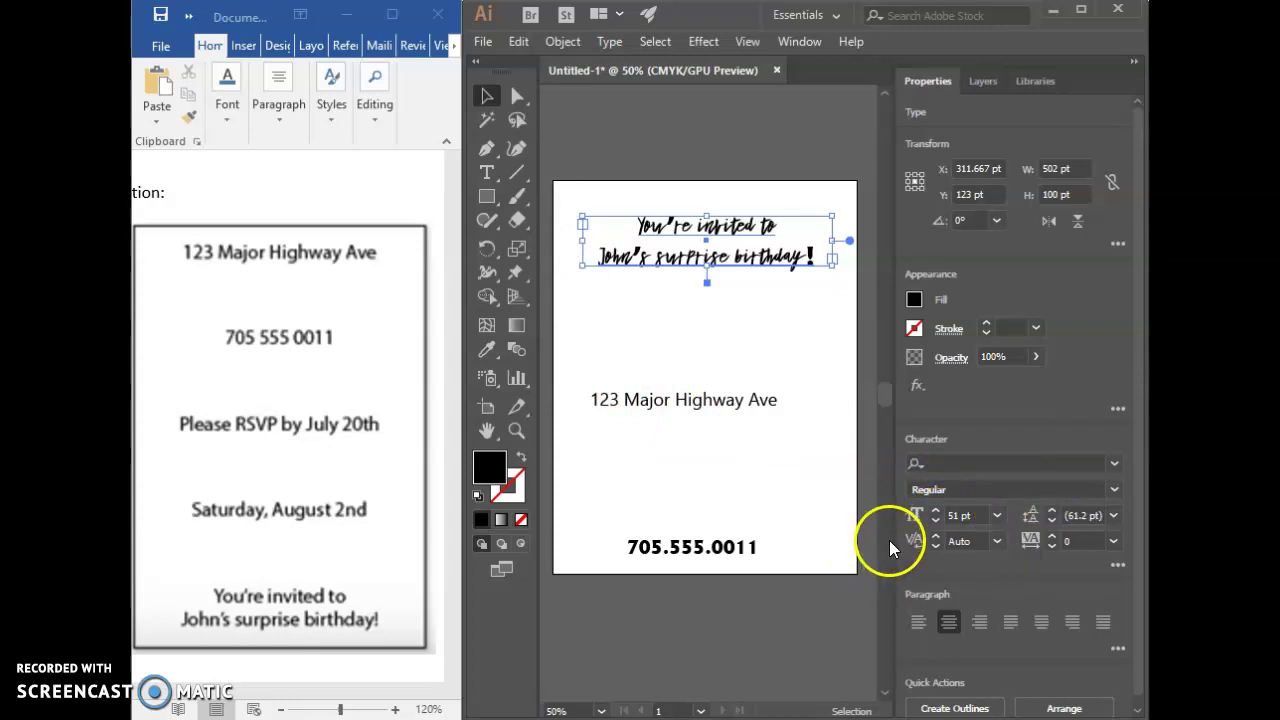
# Extend the birthday invitation's text area to a height of 214 pt and increase its leading to 95 pt.
pyautogui.click(1052, 514)
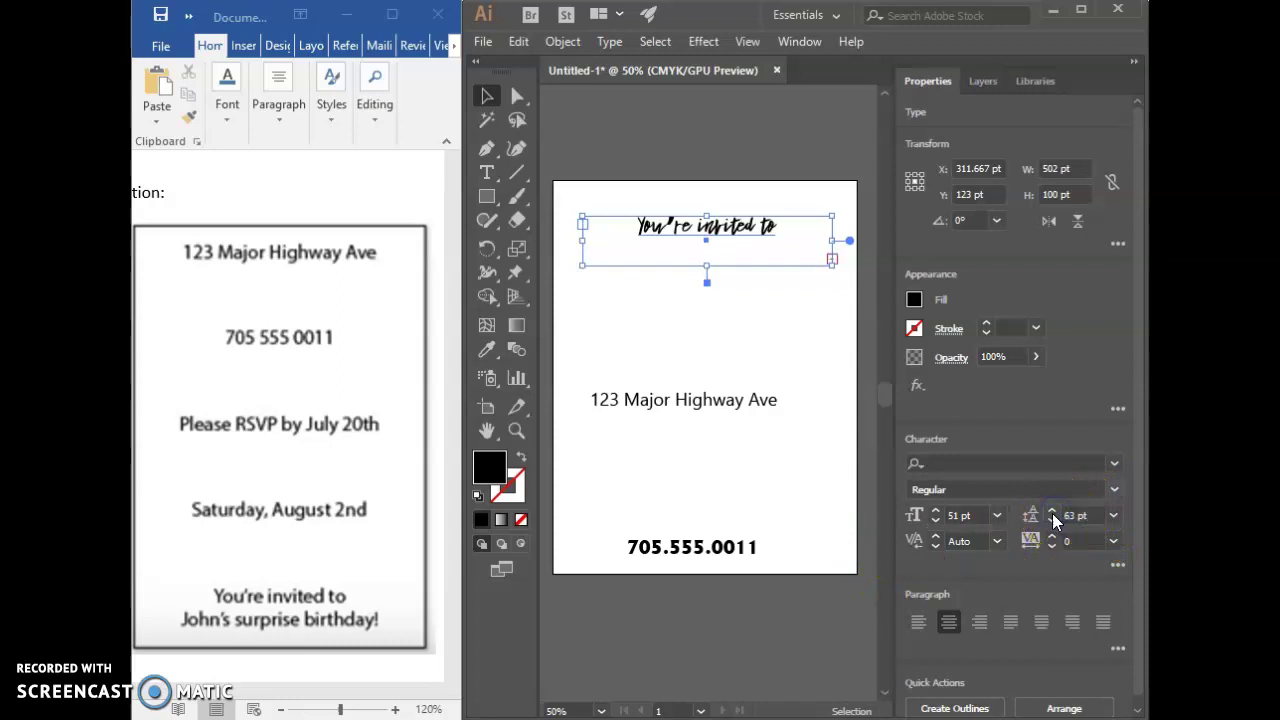
pyautogui.moveTo(717, 262); pyautogui.dragTo(706, 323)
pyautogui.click(1052, 511)
pyautogui.click(1052, 511)
pyautogui.click(1052, 511)
pyautogui.click(1052, 511)
pyautogui.click(1052, 511)
pyautogui.click(1052, 511)
pyautogui.click(1052, 511)
pyautogui.click(1052, 511)
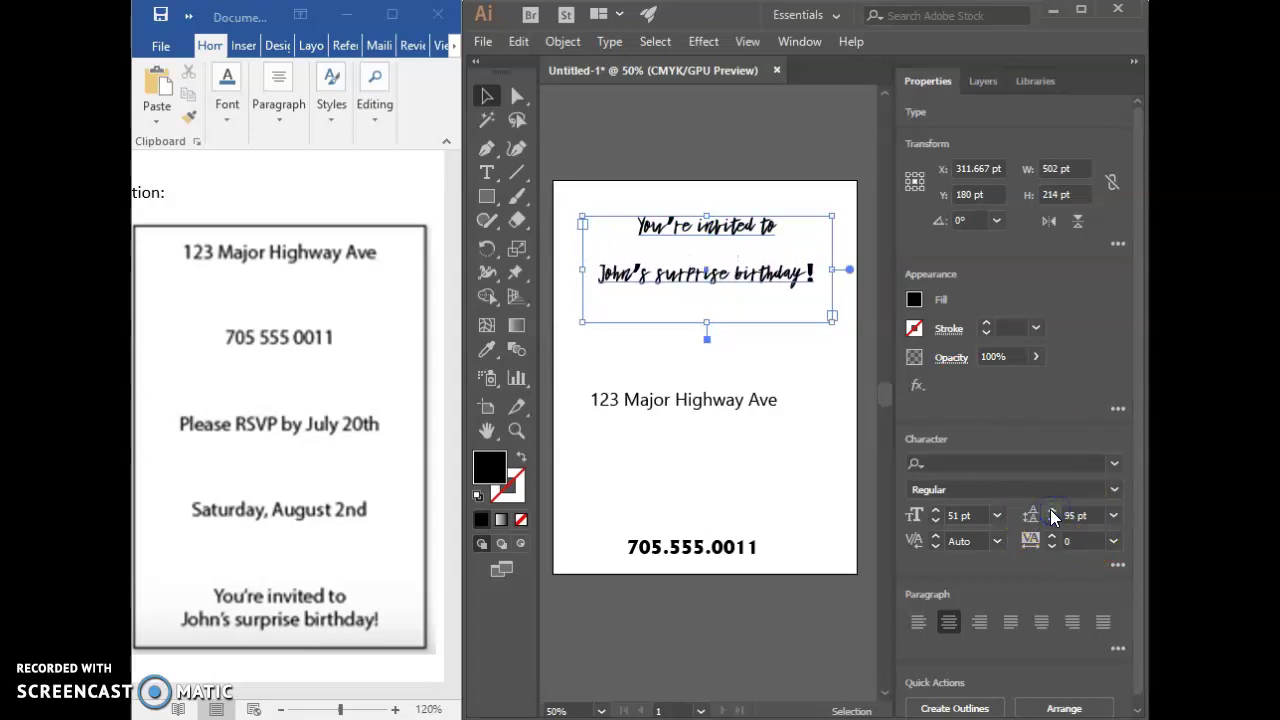
# Reset the birthday invitation's leading to Auto and tighten it to 41 pt.
pyautogui.click(700, 278)
pyautogui.click(1112, 516)
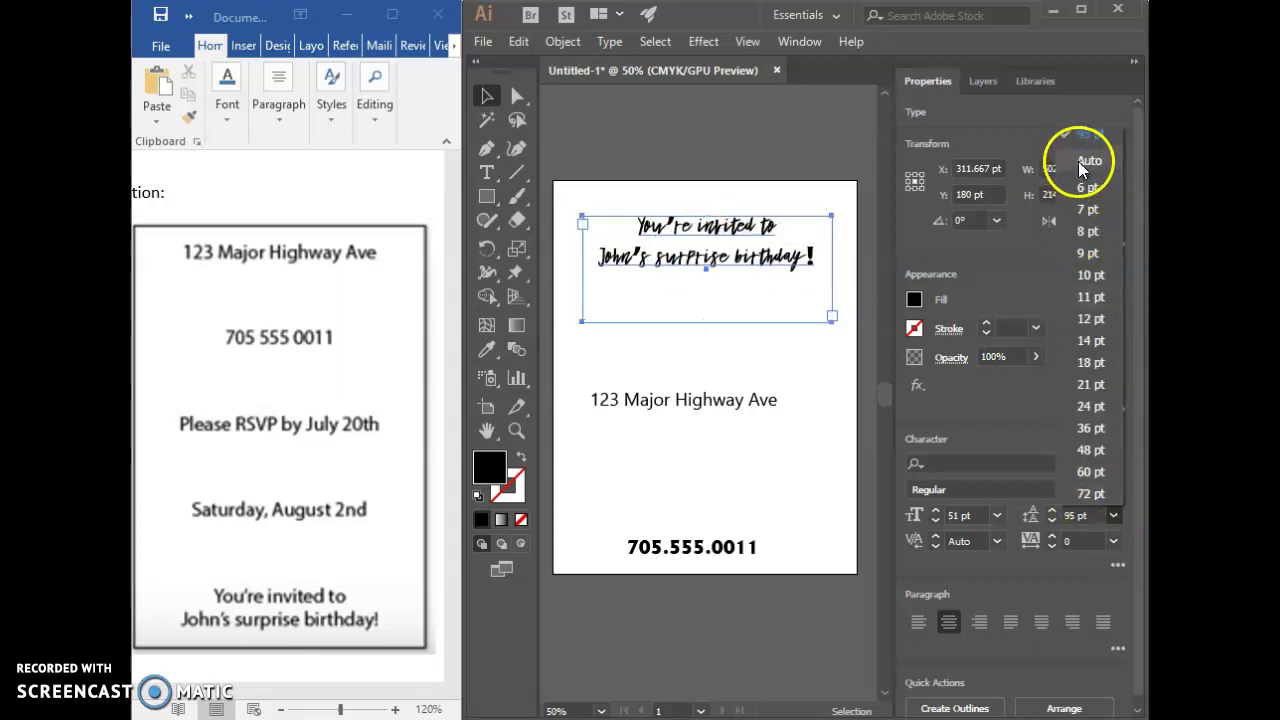
pyautogui.click(1078, 161)
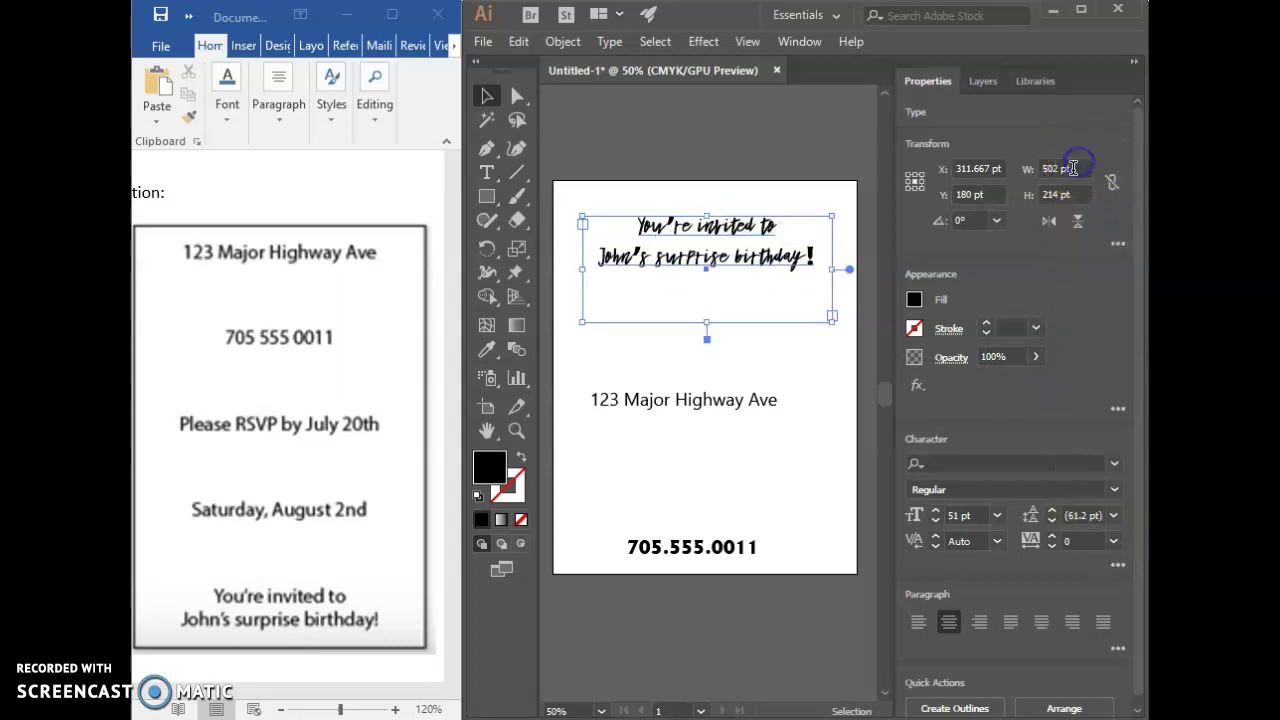
pyautogui.click(1052, 511)
pyautogui.click(1052, 511)
pyautogui.click(1053, 519)
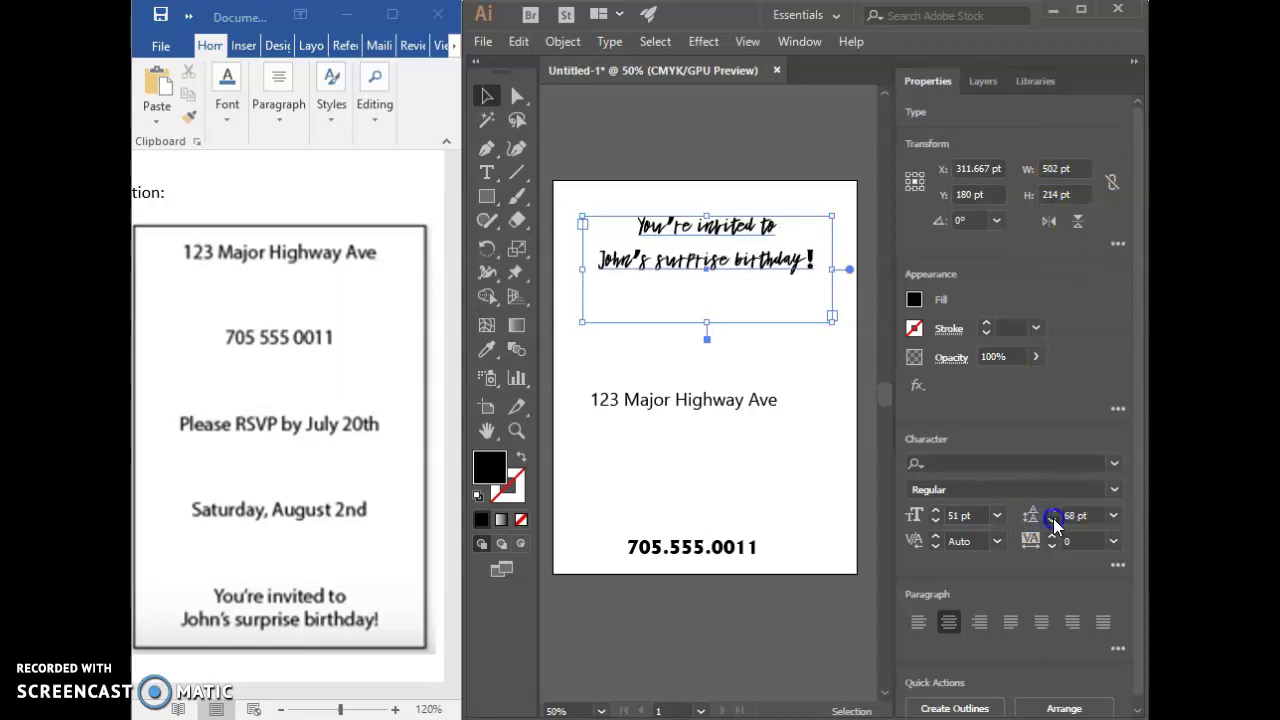
pyautogui.click(1053, 519)
pyautogui.click(1053, 519)
pyautogui.click(1053, 519)
pyautogui.click(1053, 519)
pyautogui.click(1053, 509)
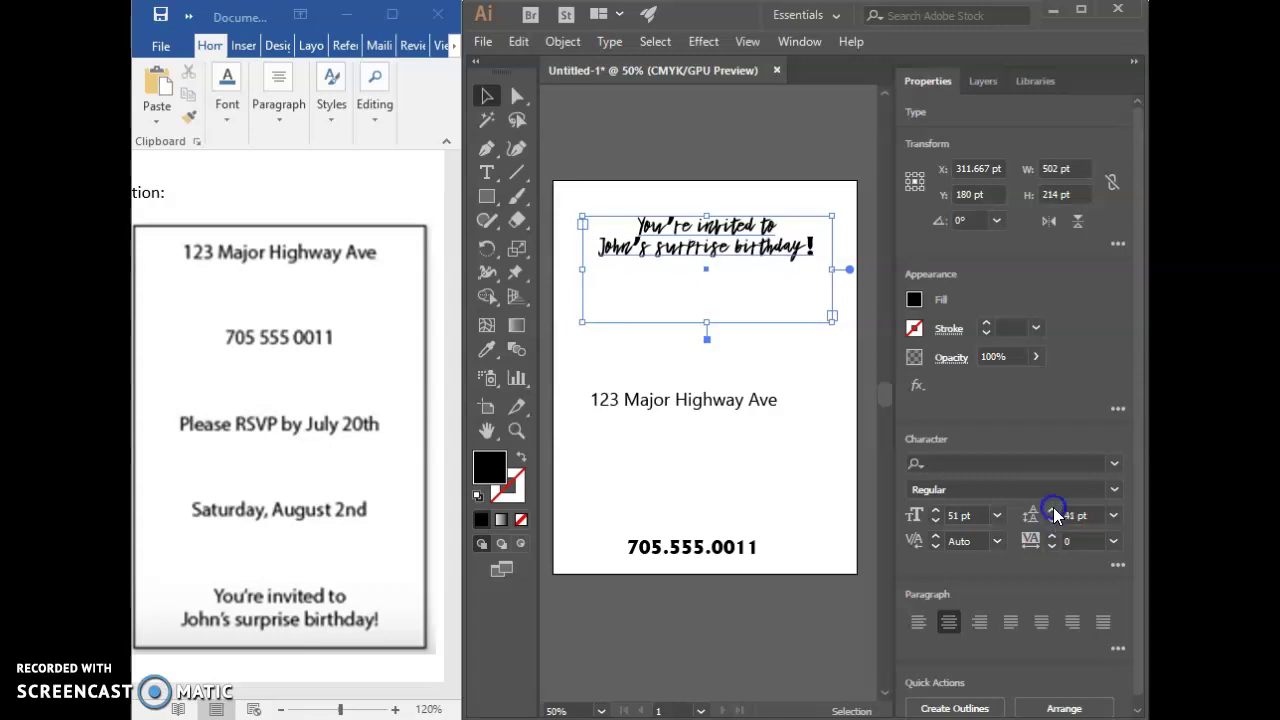
pyautogui.click(803, 377)
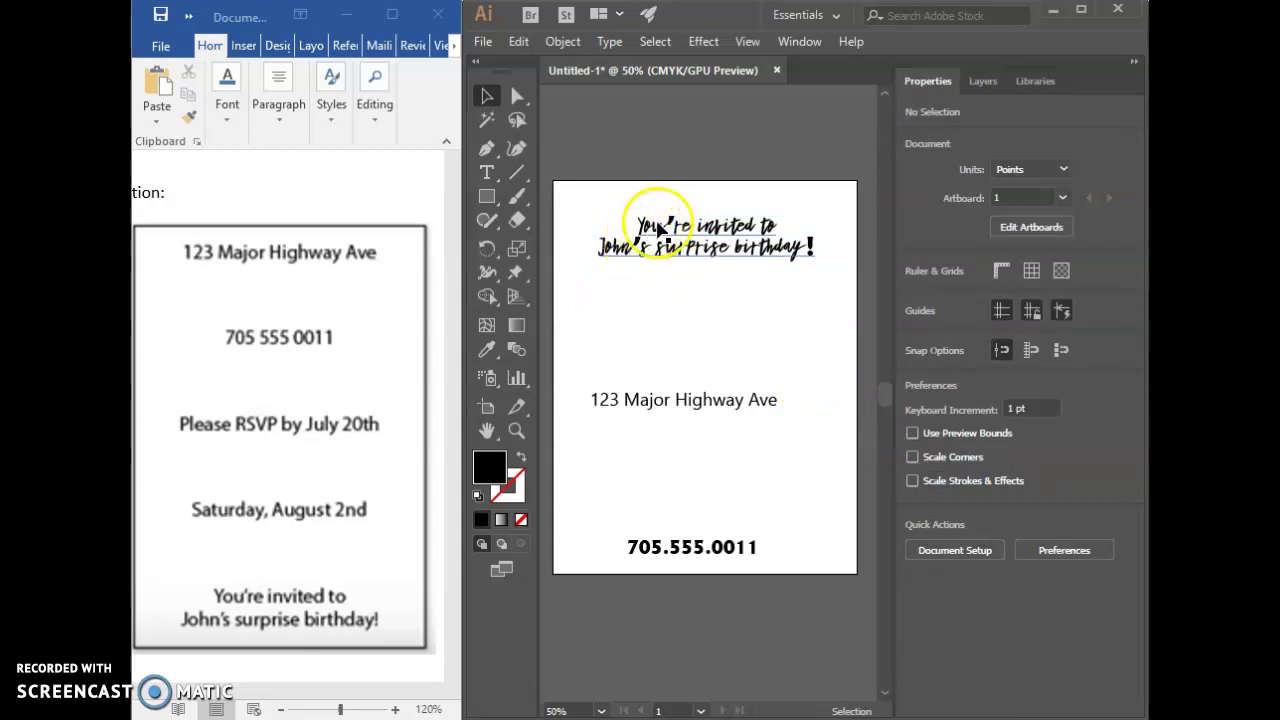
# Widen the birthday invitation's letter spacing by setting its tracking to 32.
pyautogui.click(730, 252)
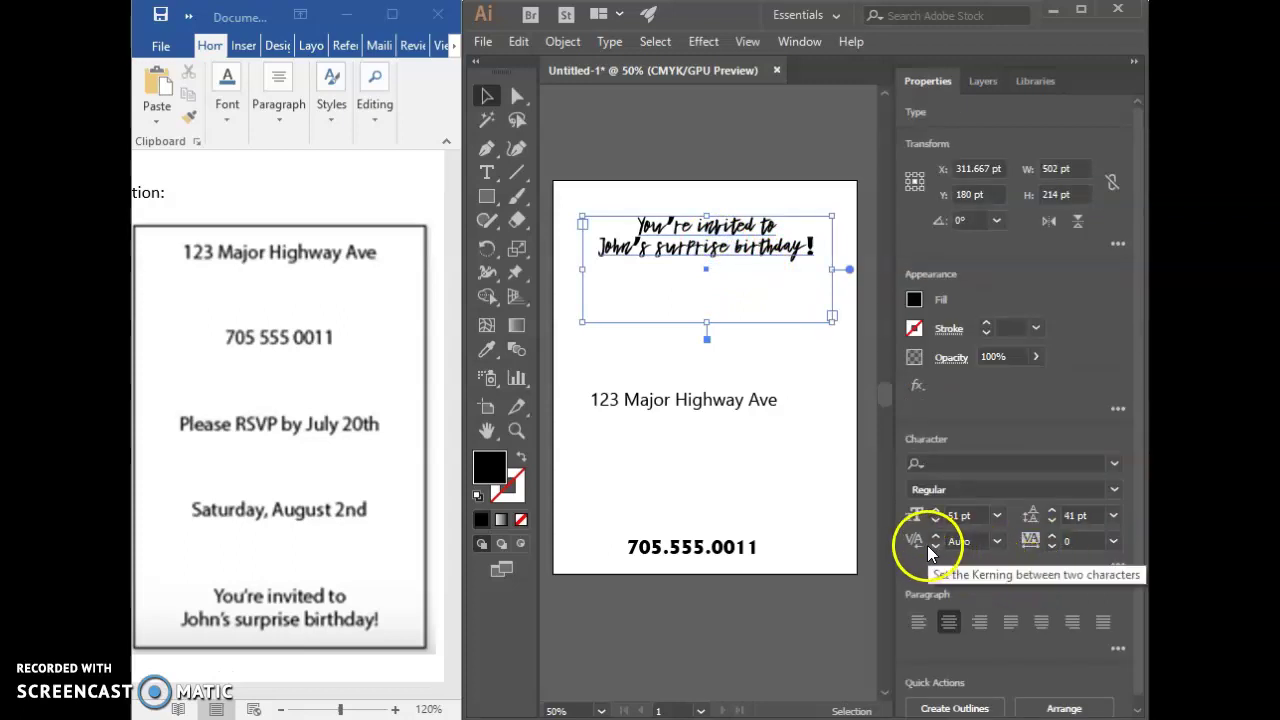
pyautogui.click(1052, 535)
pyautogui.click(1052, 535)
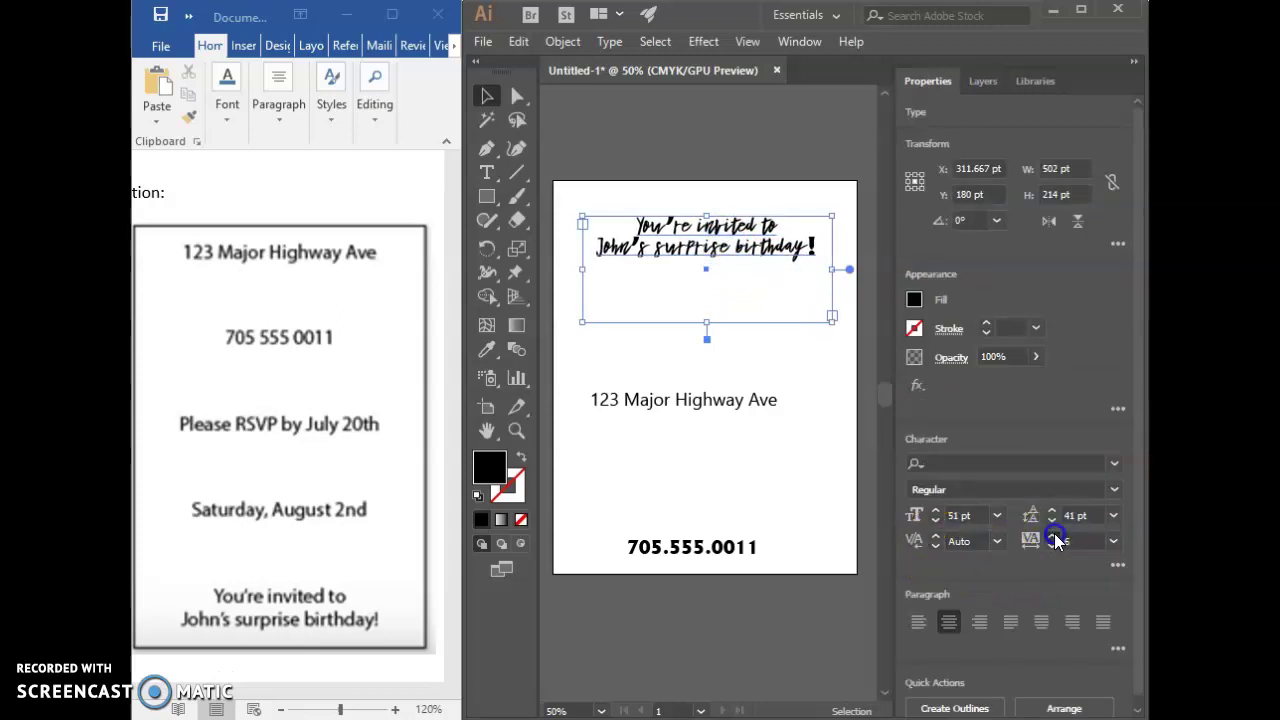
pyautogui.click(1053, 537)
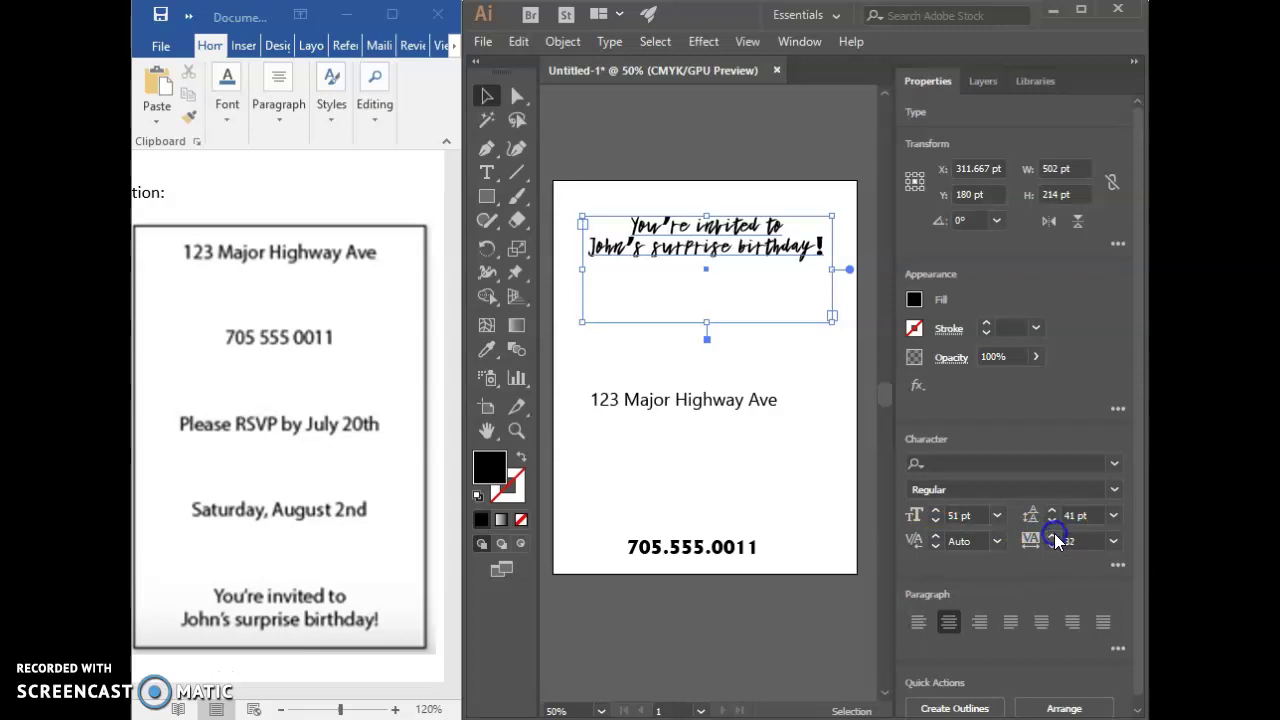
# Try to lower the kerning of the whole birthday invitation text area to -999.
pyautogui.click(937, 545)
pyautogui.click(941, 491)
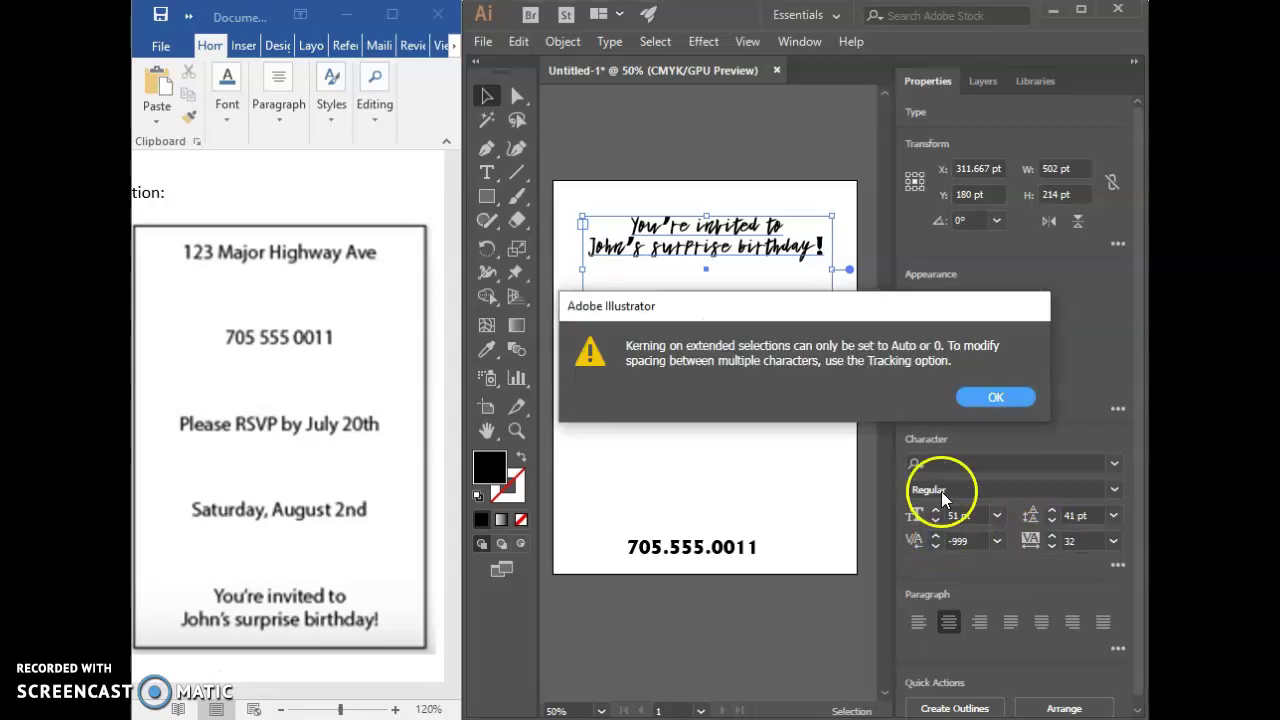
pyautogui.click(990, 399)
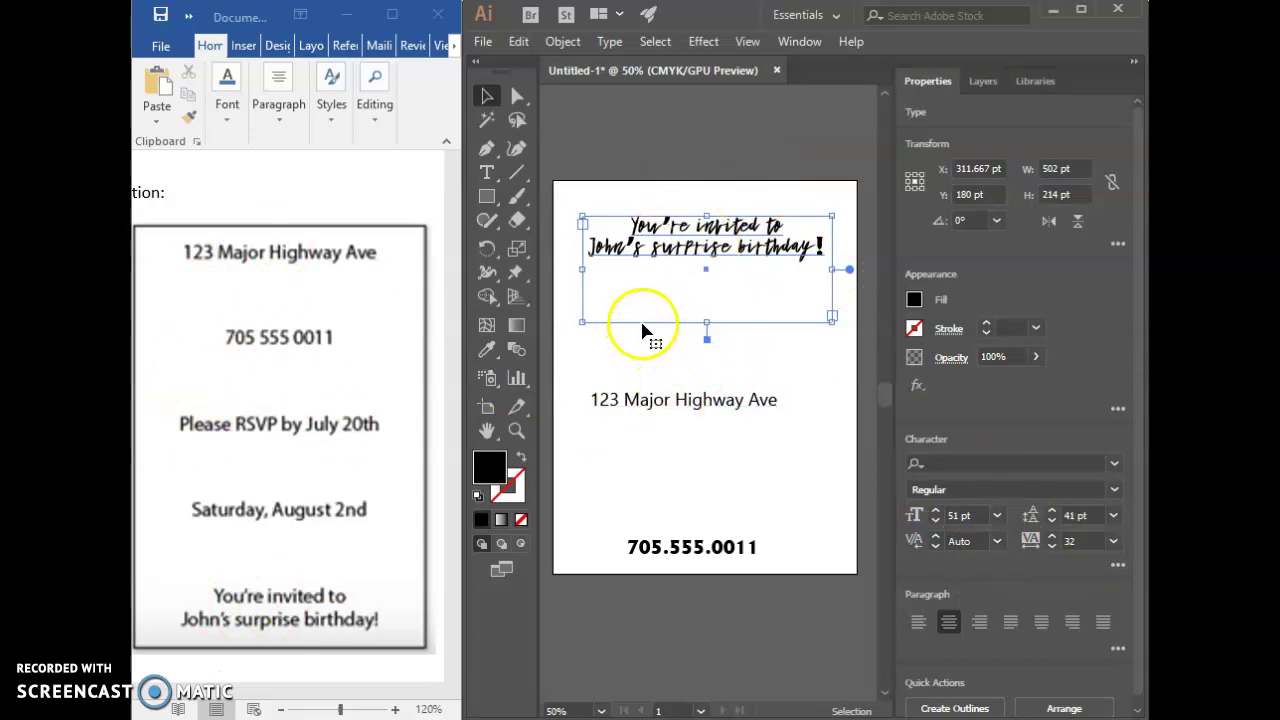
# Move the address text area up and slightly to the right, closer to the birthday invitation.
pyautogui.click(516, 346)
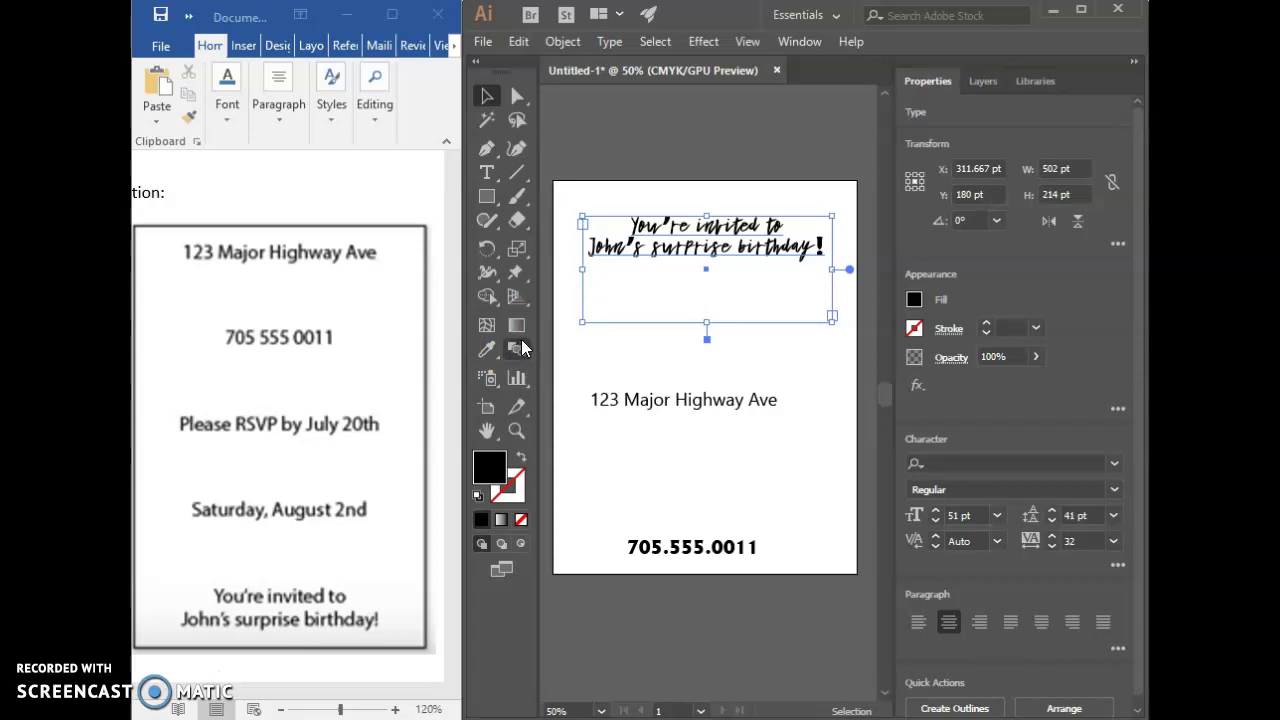
pyautogui.moveTo(658, 402); pyautogui.dragTo(686, 346)
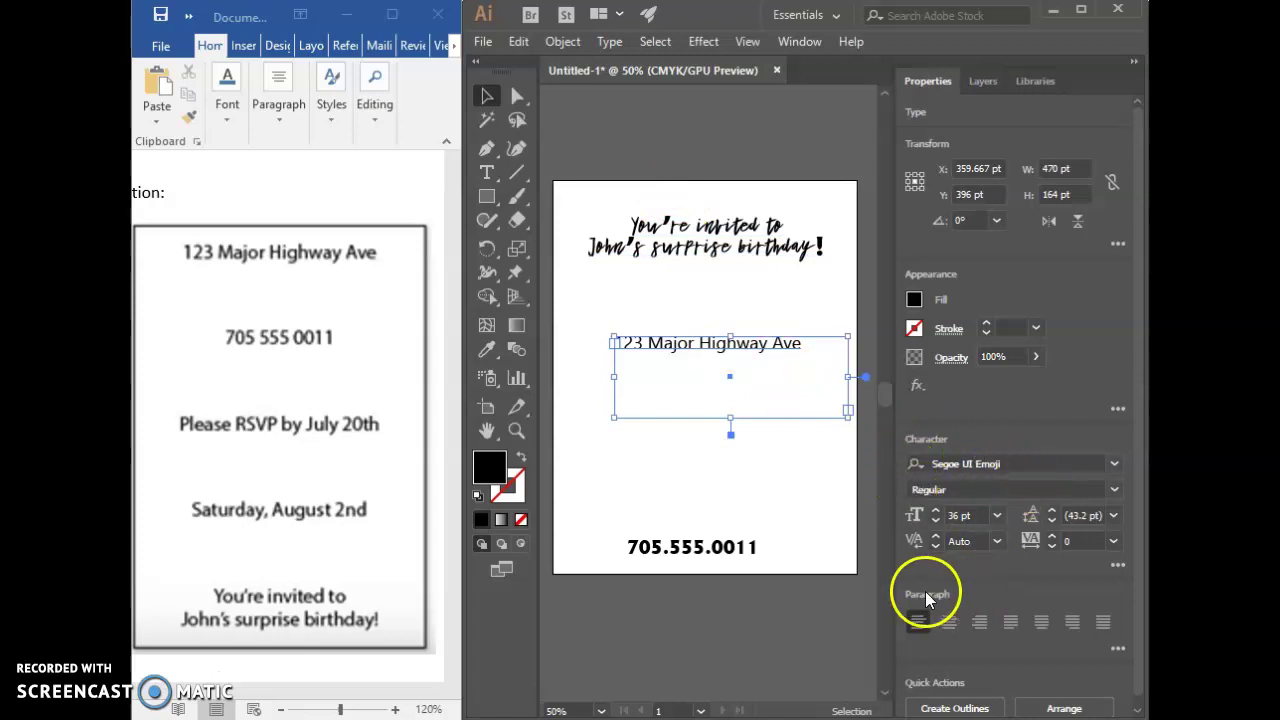
pyautogui.scroll(-1, 995, 640)
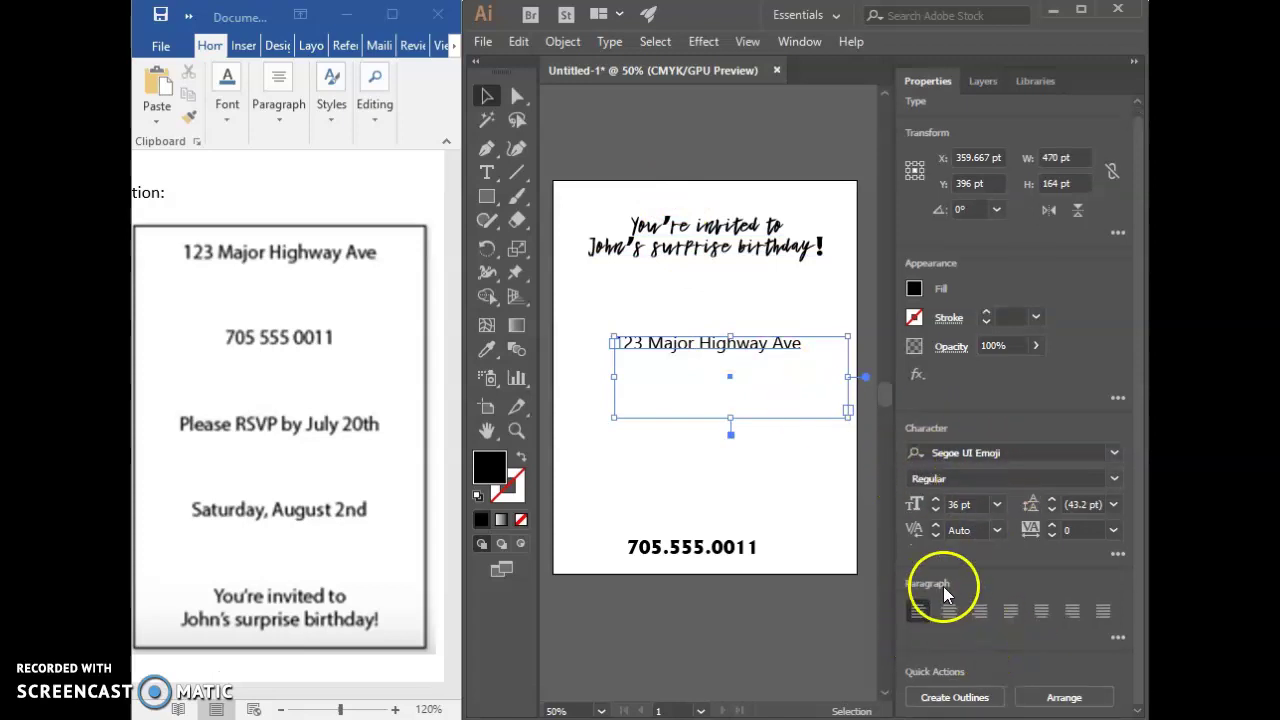